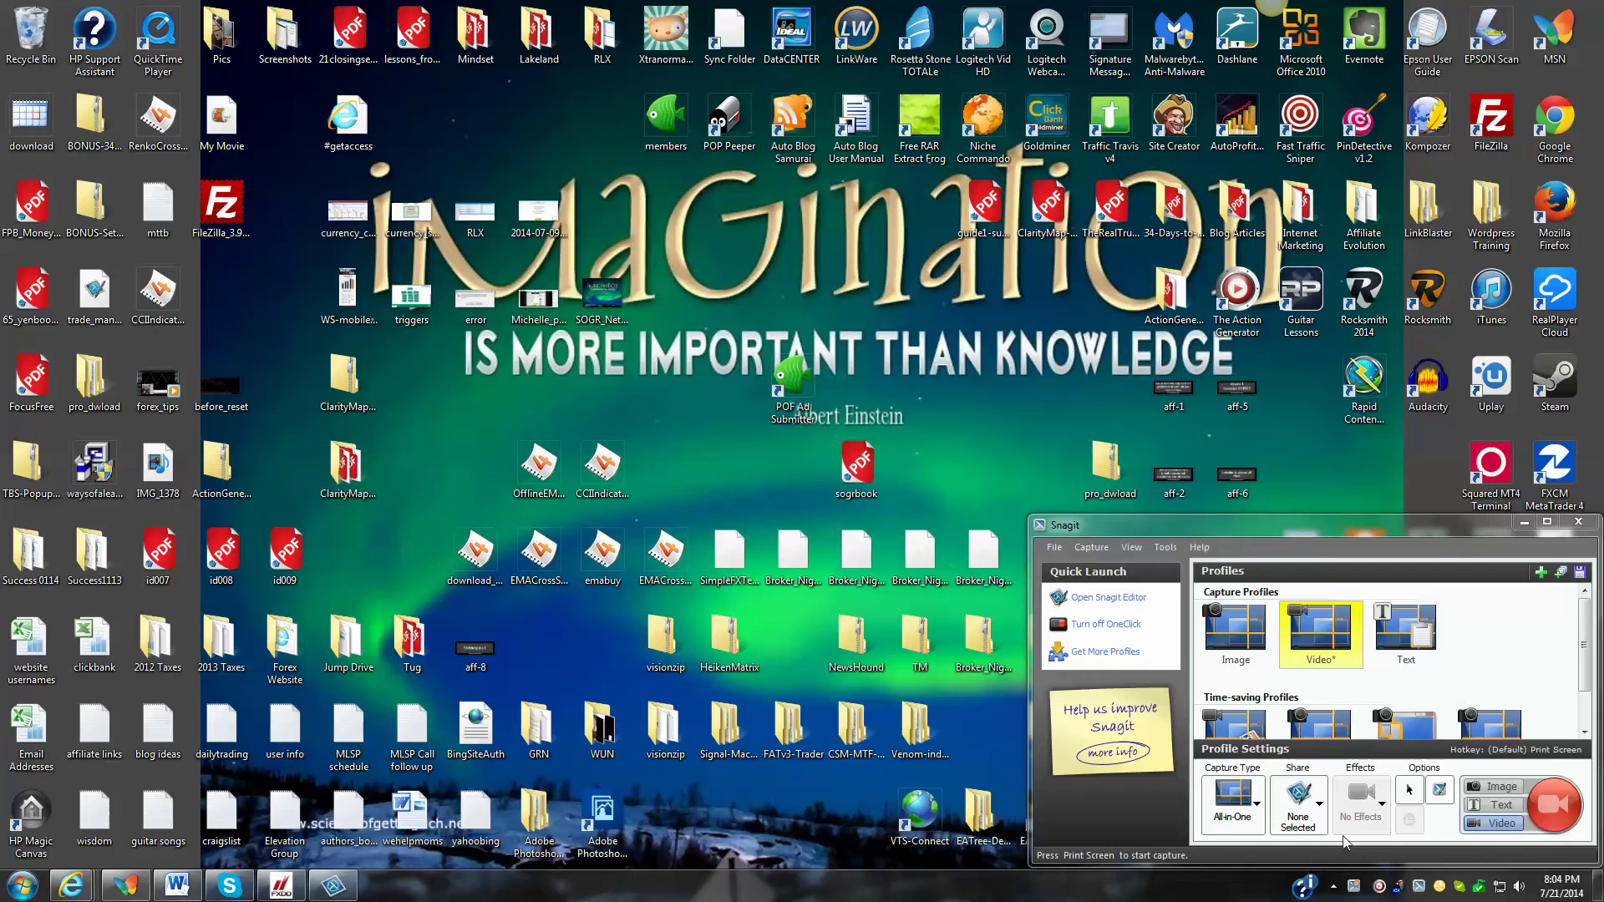
Minimize Snagit, restore the Tickstory page in MSN Explorer, then switch to MetaTrader.
{"action": "left_click", "coordinate": [1525, 521]}
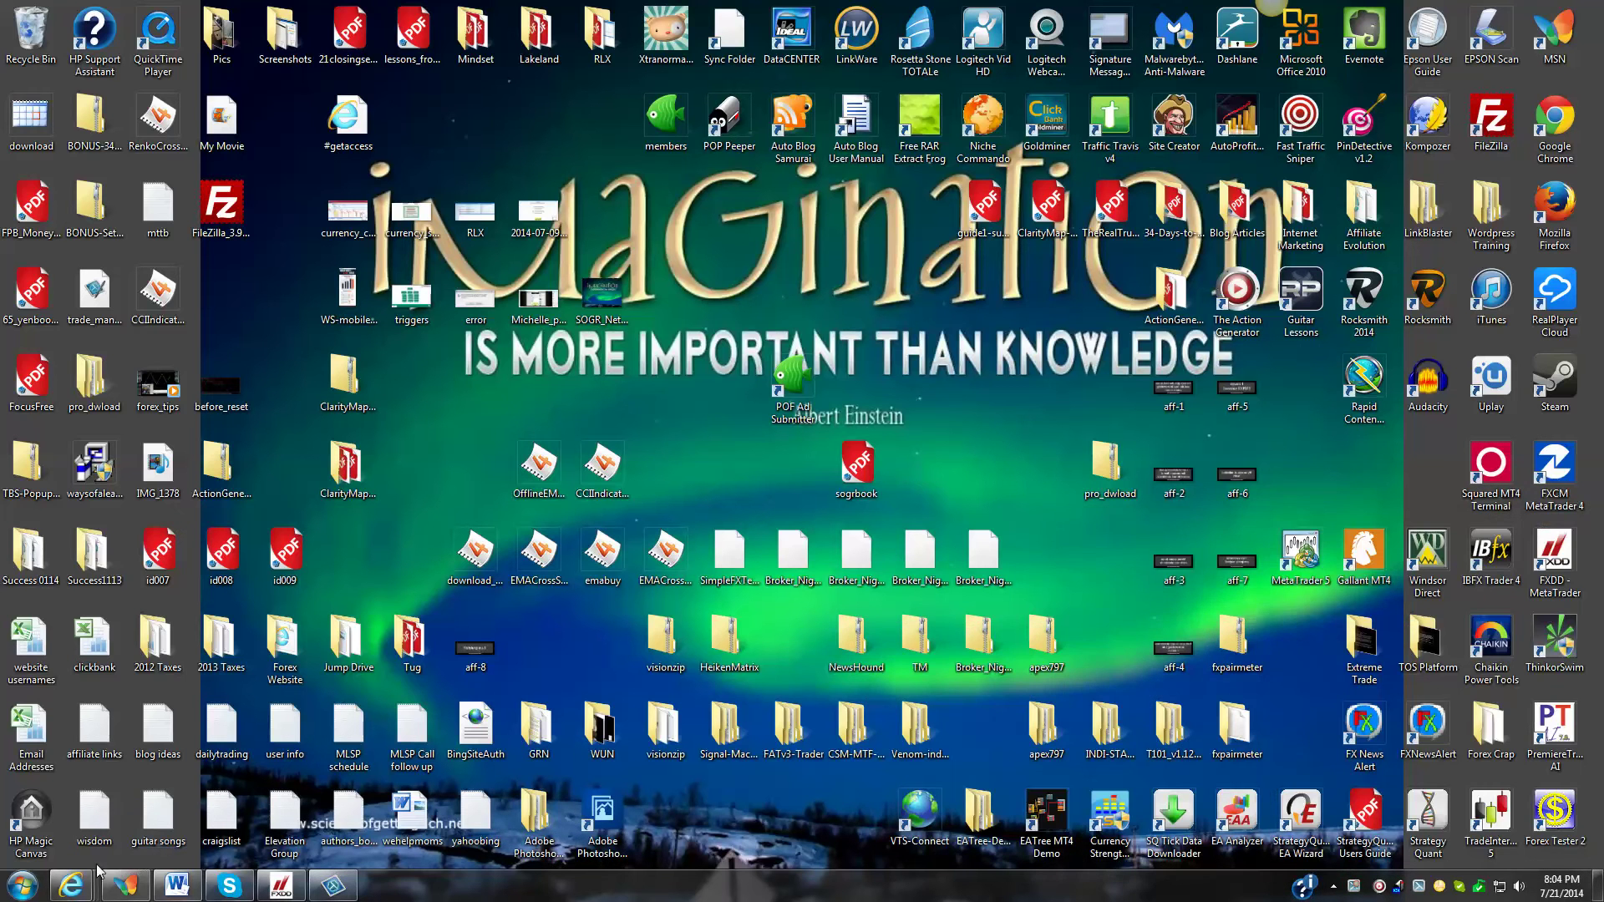
{"action": "left_click", "coordinate": [132, 892]}
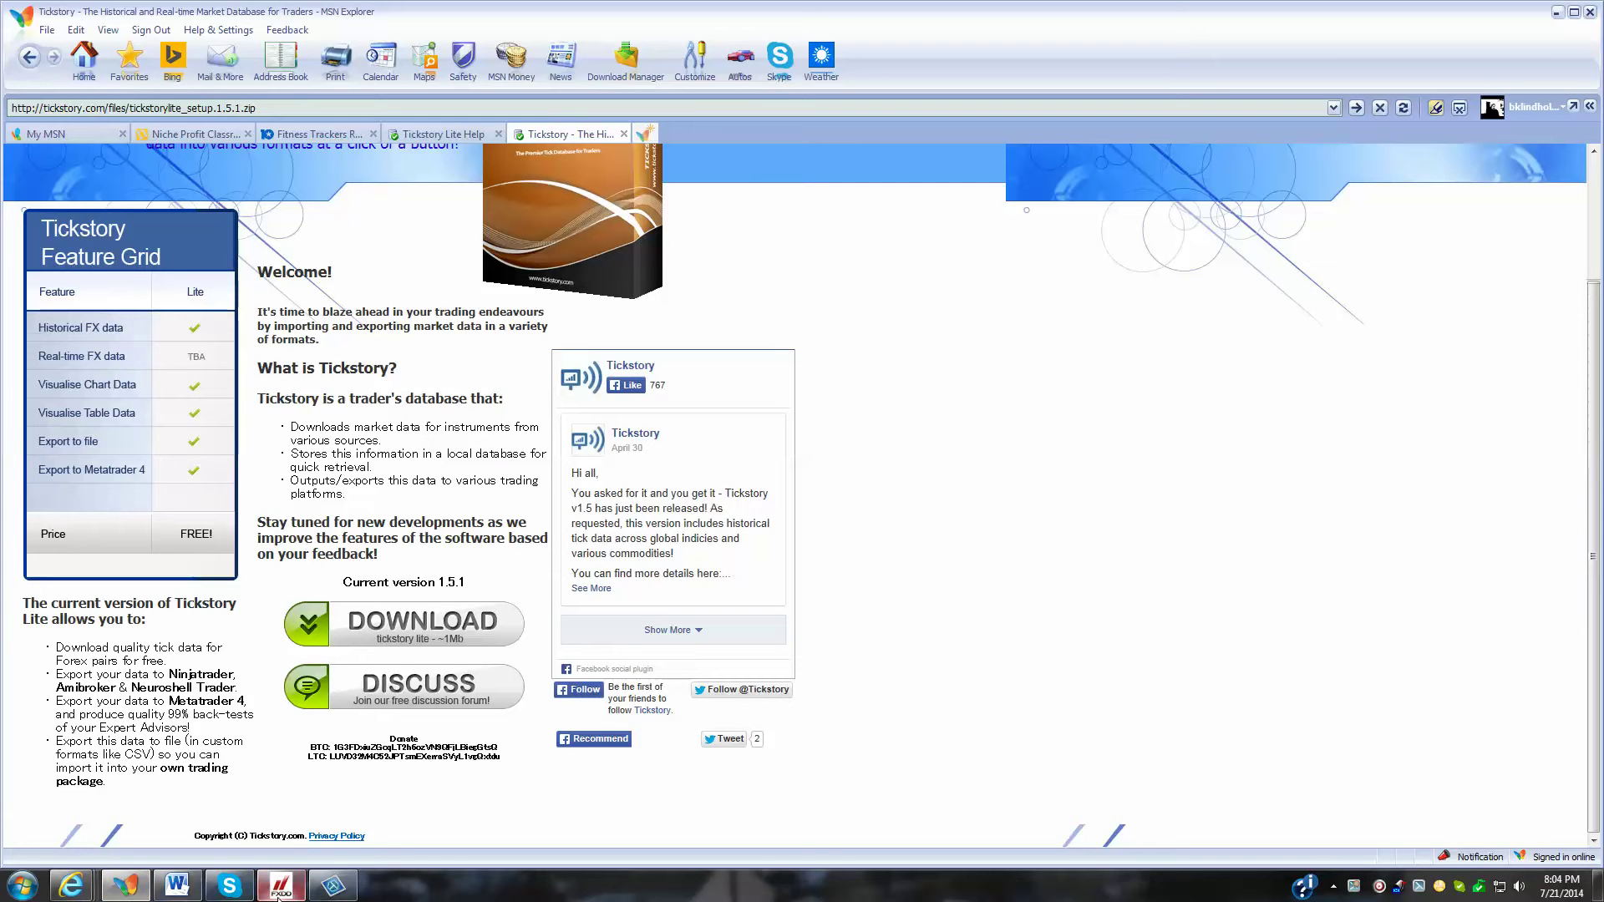
{"action": "mouse_move", "coordinate": [280, 892]}
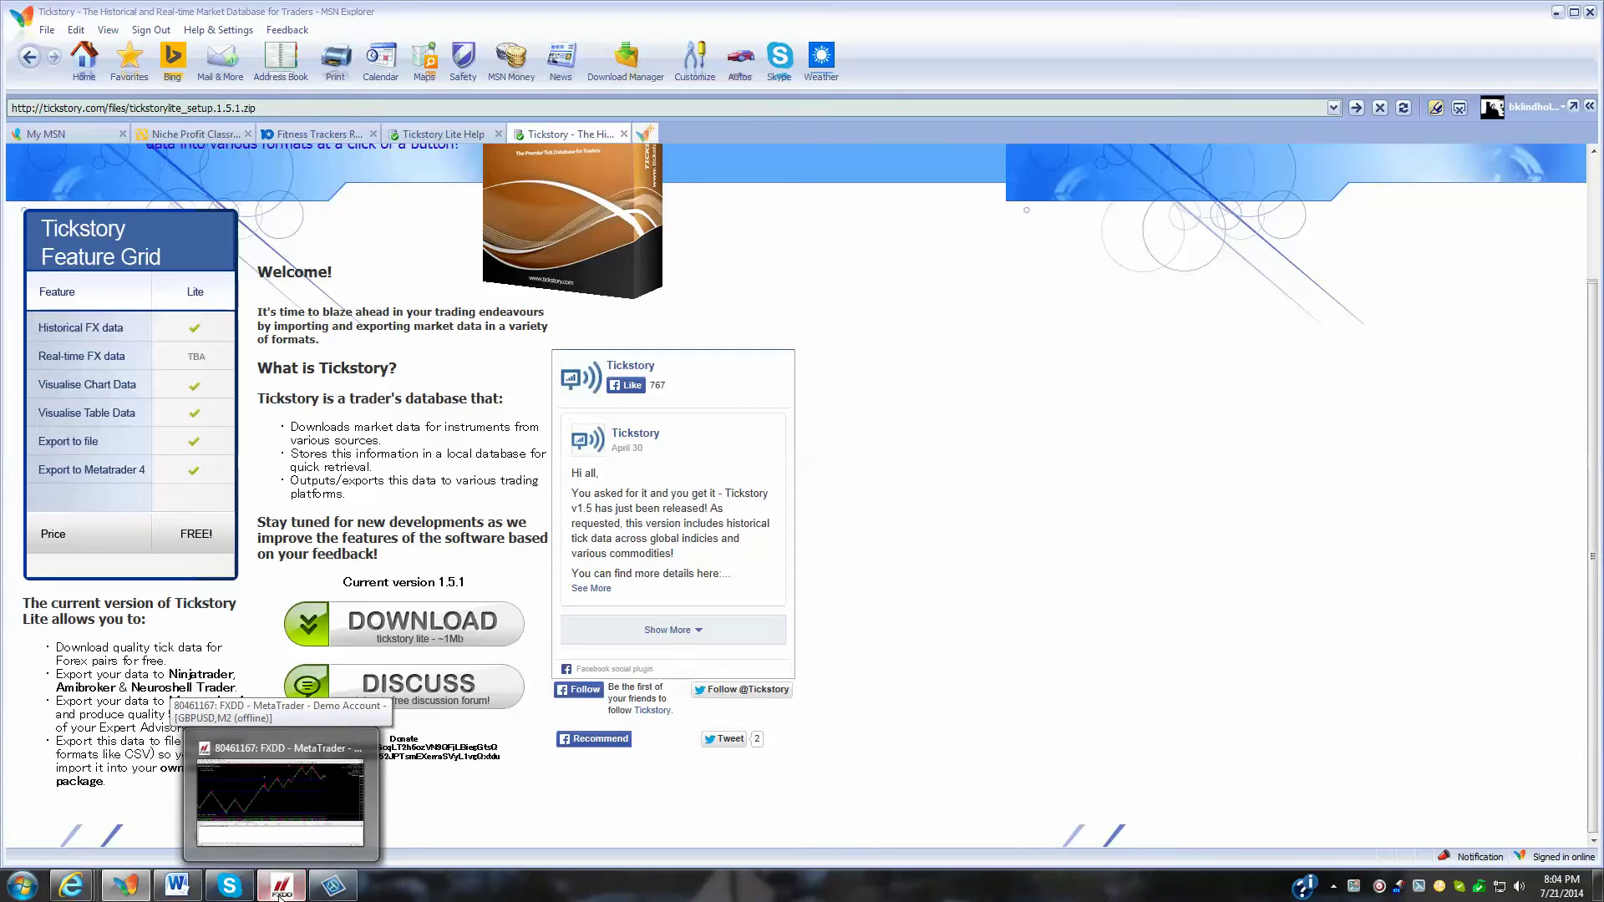
{"action": "left_click", "coordinate": [280, 890]}
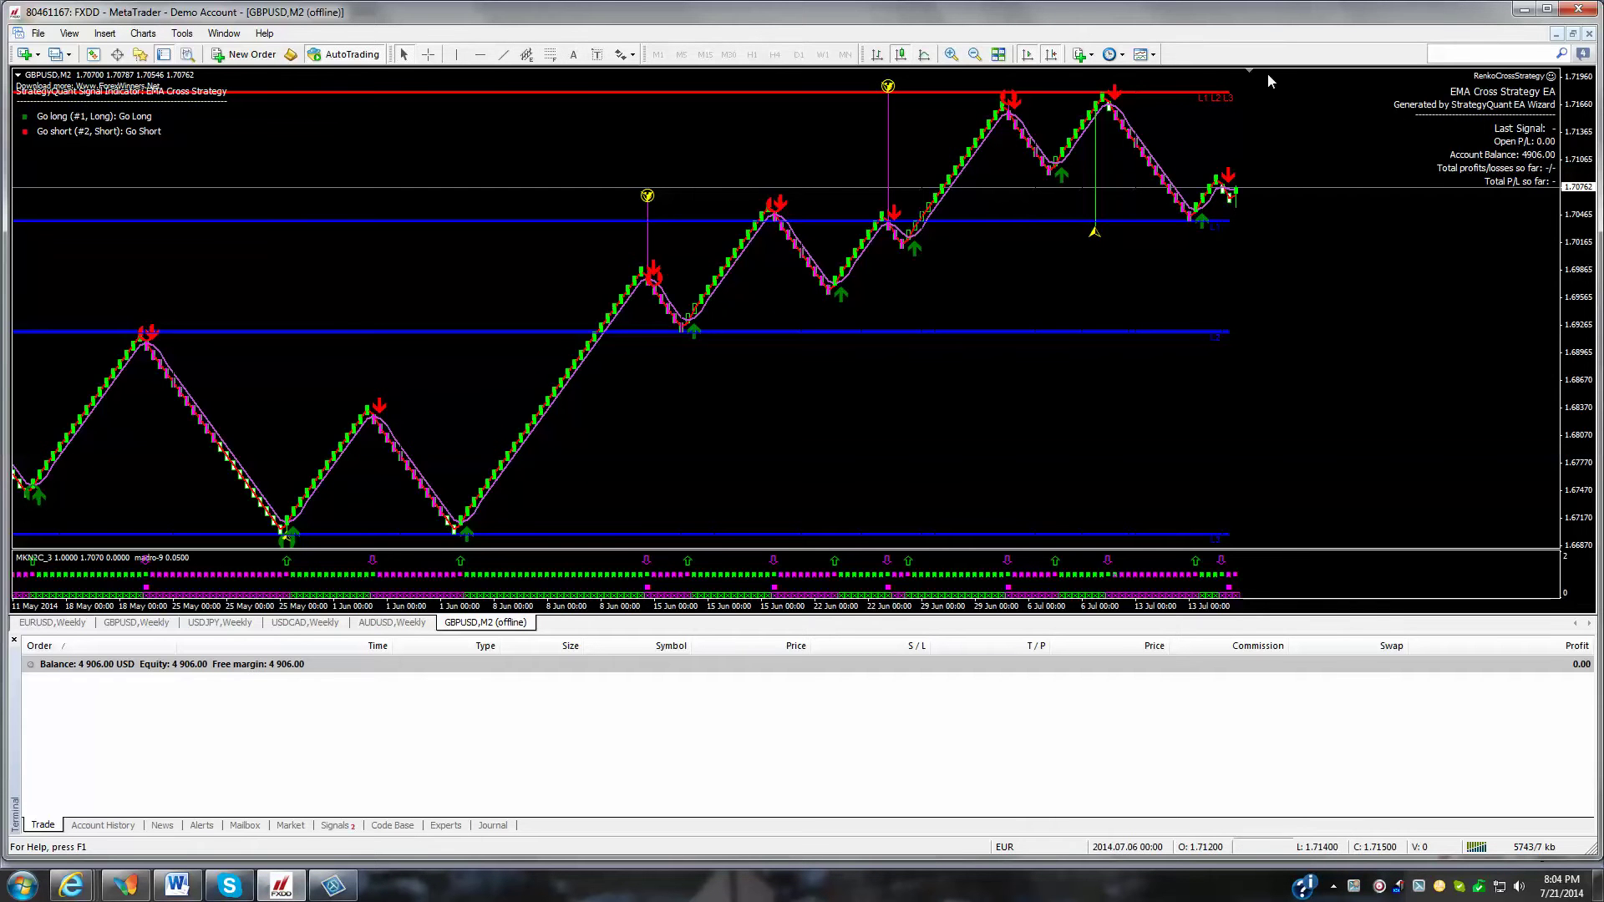
Minimize the GBPUSD M2 chart and show the Strategy Tester settings (Moving Average, GBPUSD H1, every tick).
{"action": "left_click", "coordinate": [1559, 33]}
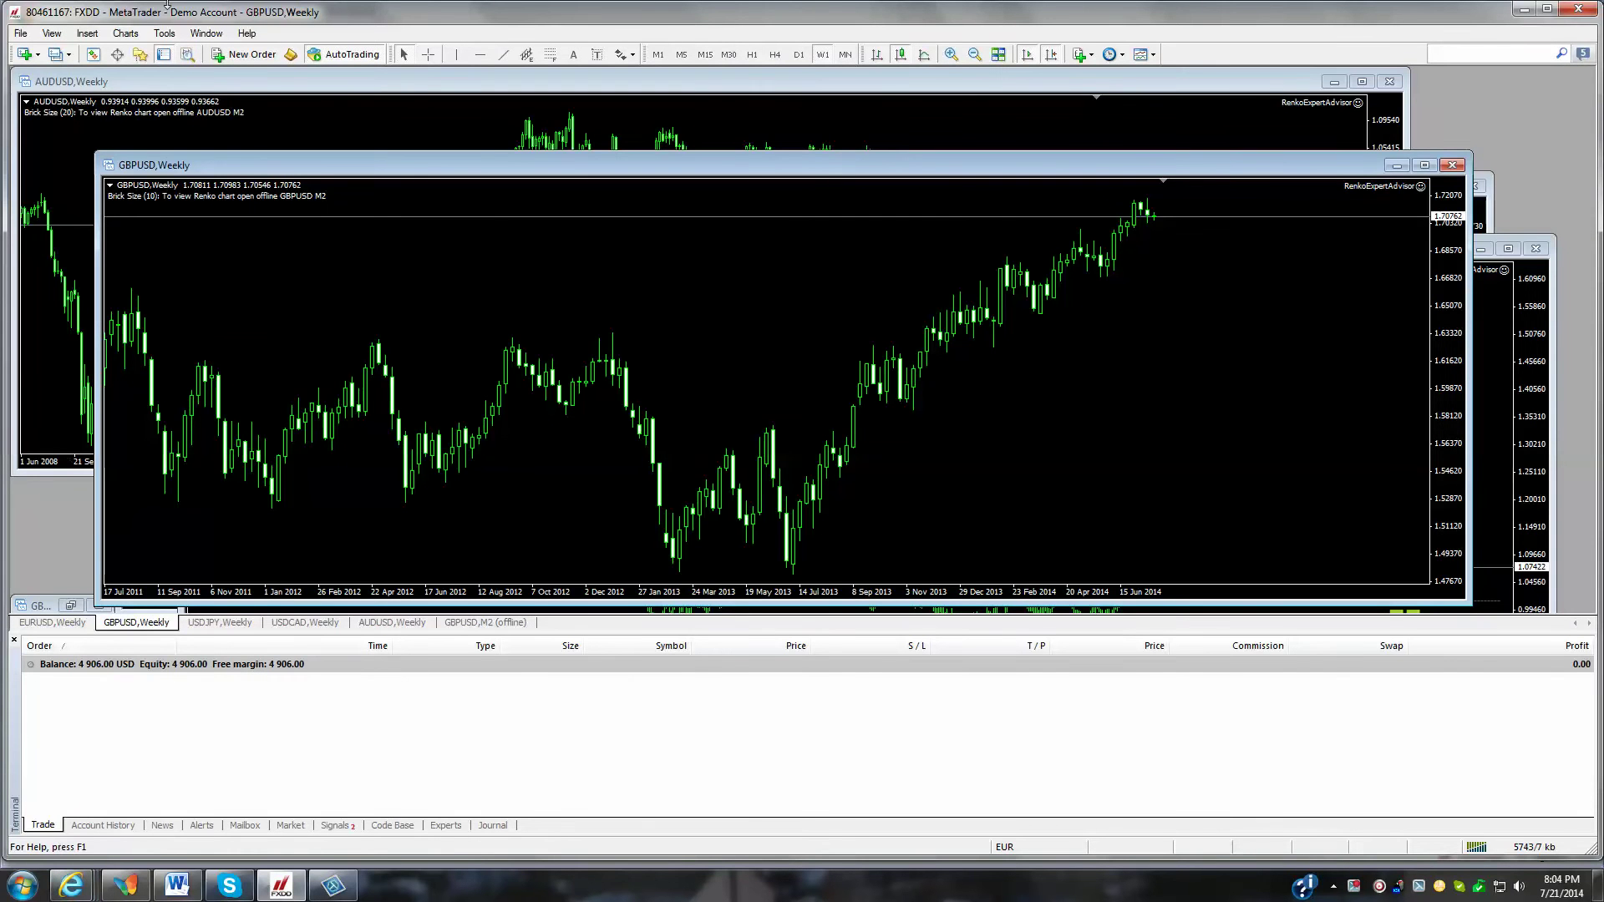
{"action": "left_click", "coordinate": [187, 55]}
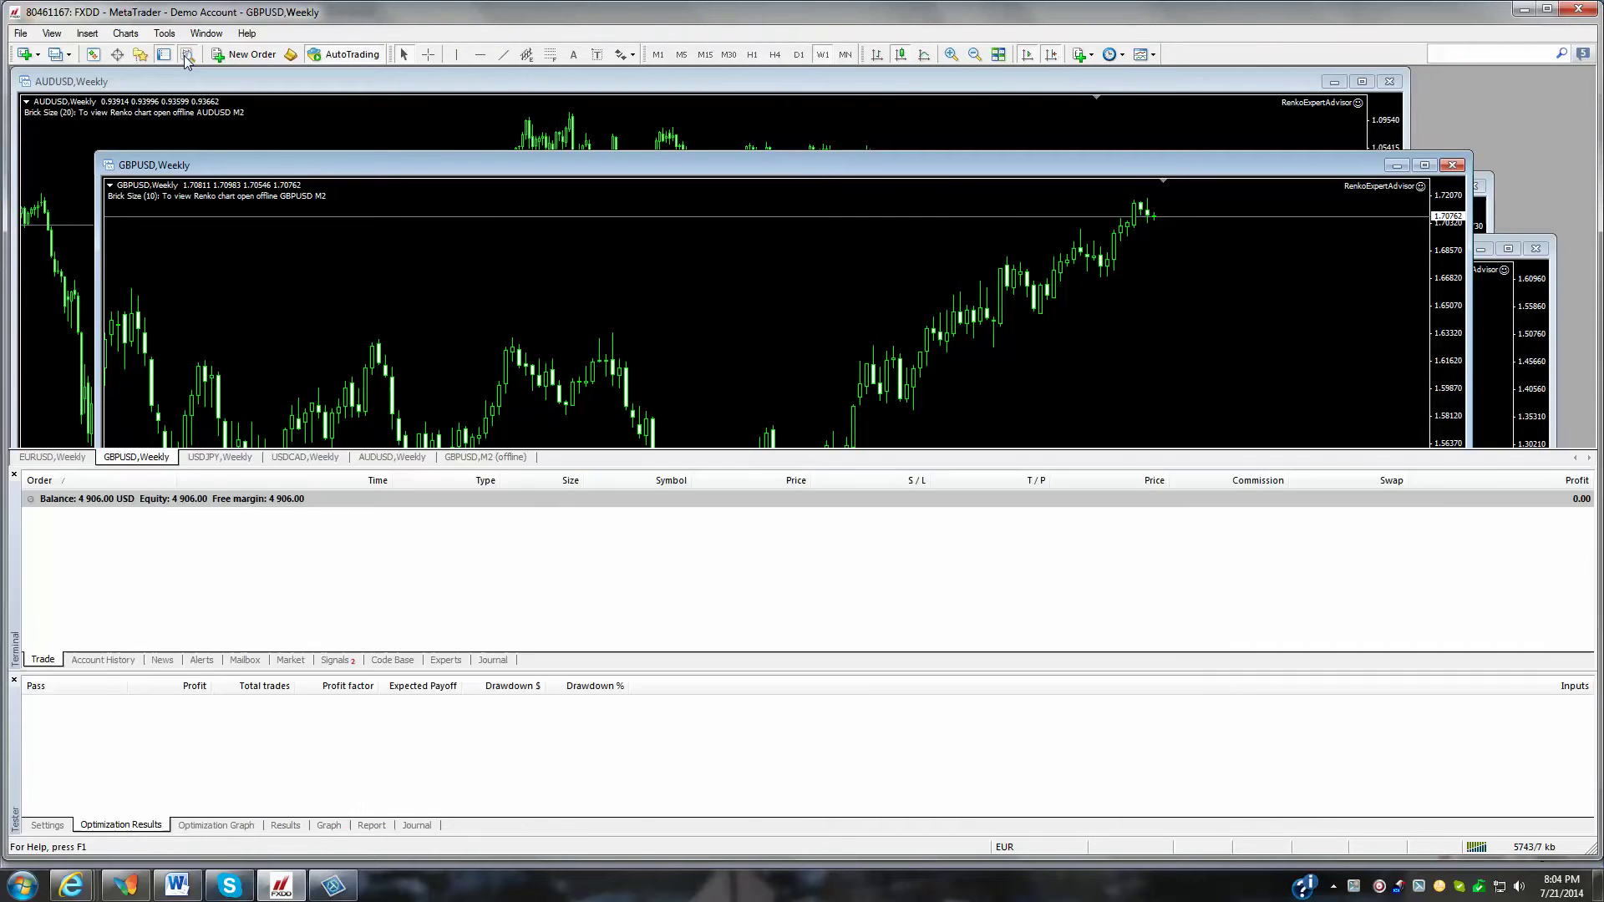
{"action": "left_click", "coordinate": [47, 826]}
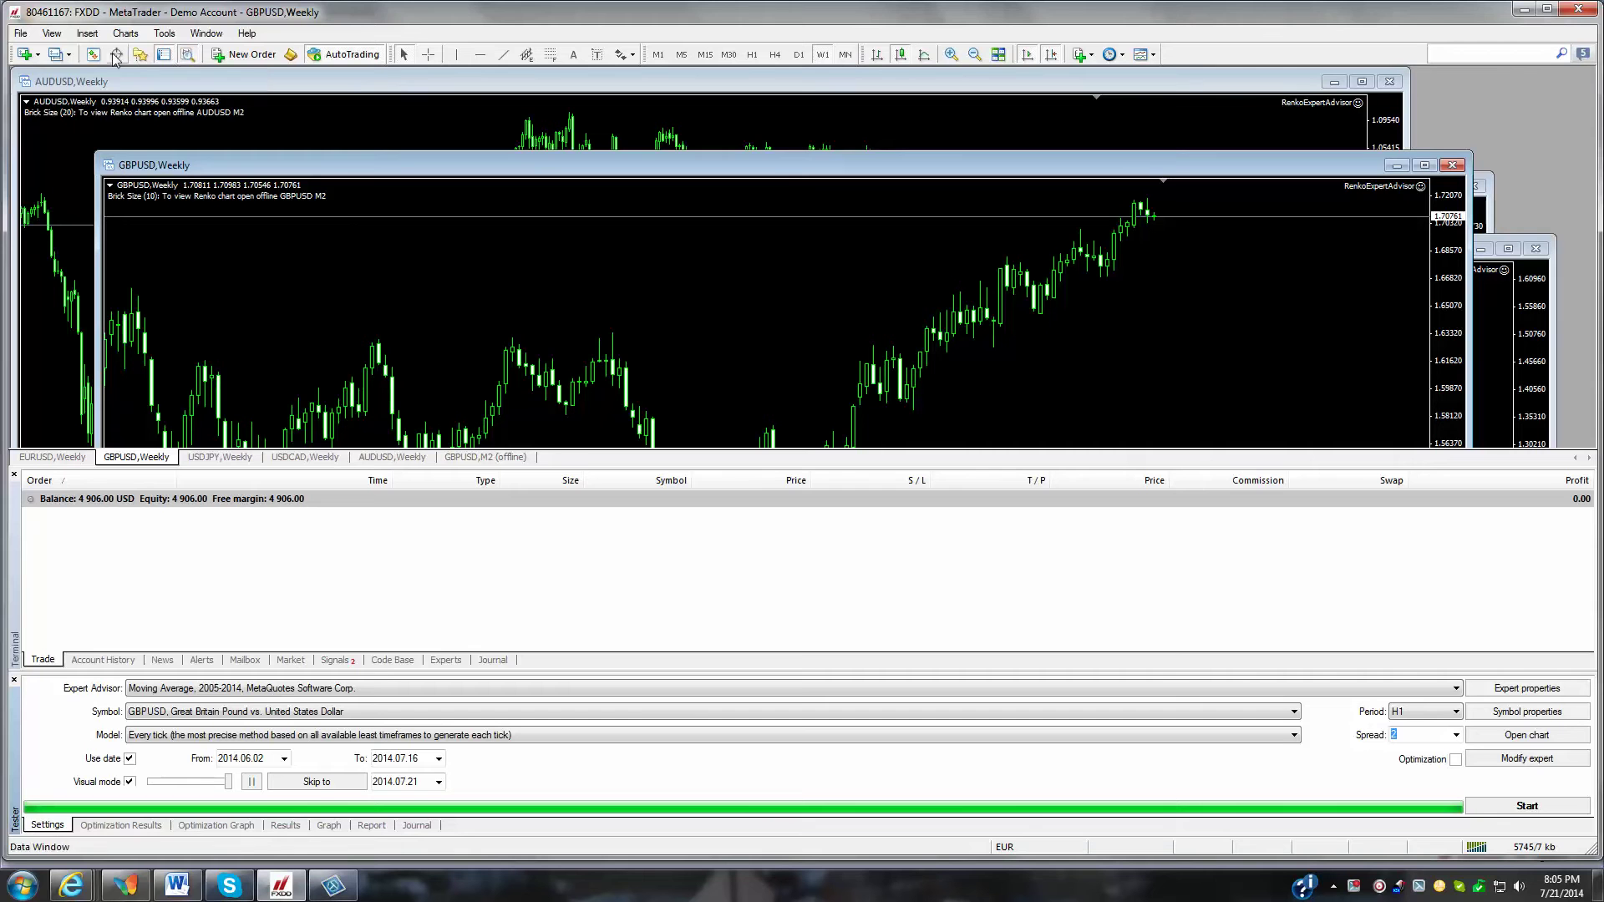
Open and dismiss the View menu, then drop down the tester's Expert Advisor list.
{"action": "key", "text": "alt"}
{"action": "left_click", "coordinate": [50, 35]}
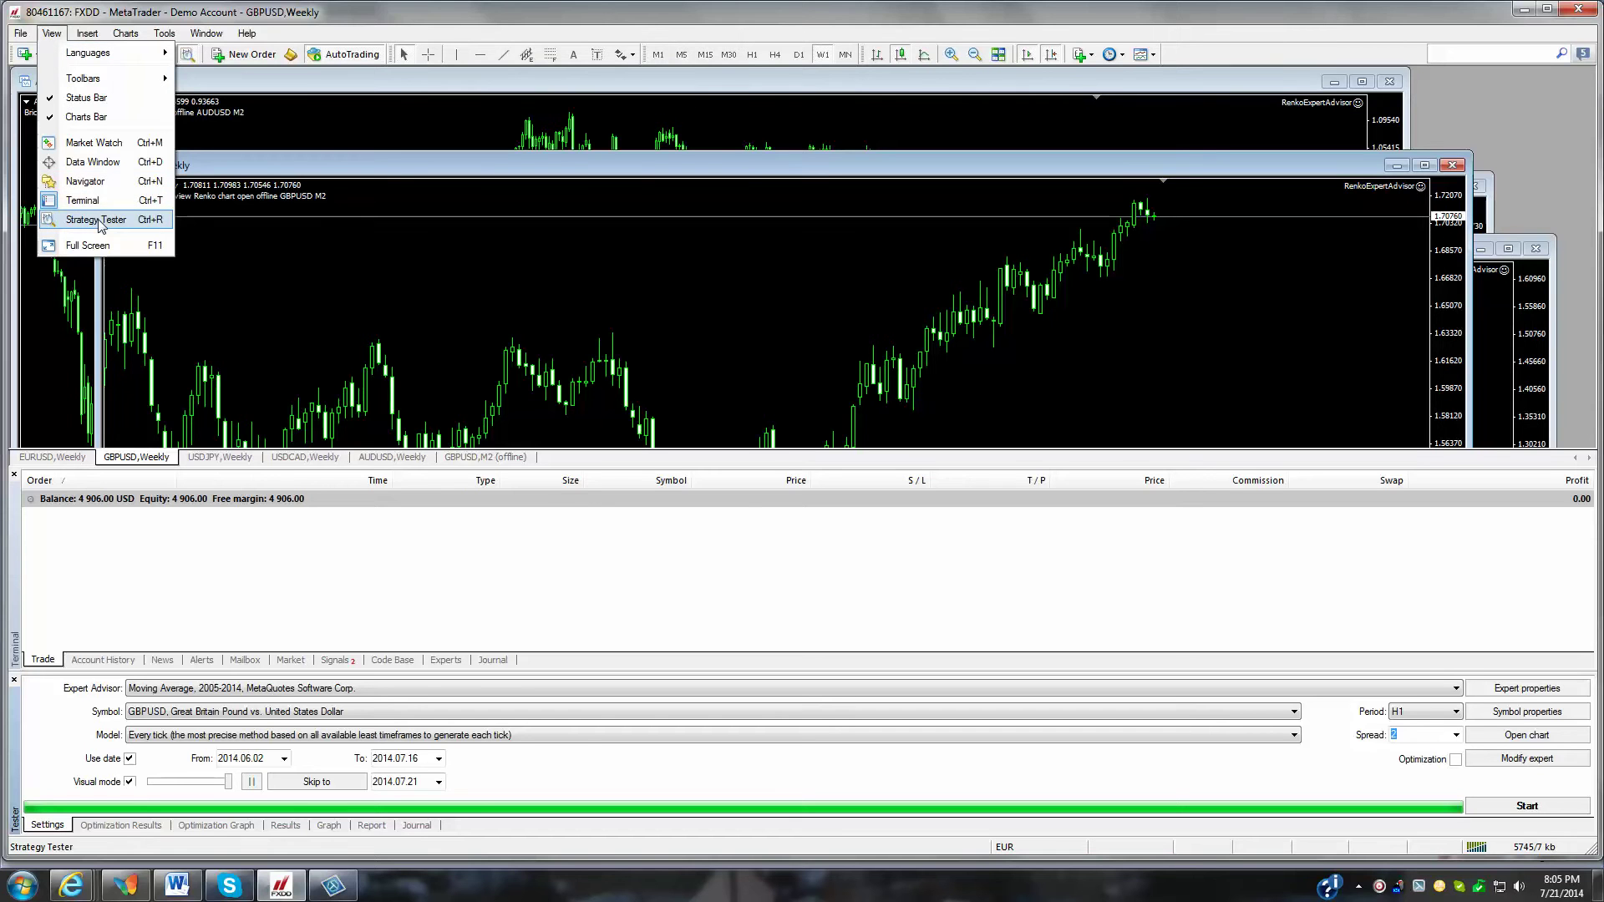
{"action": "left_click", "coordinate": [389, 41]}
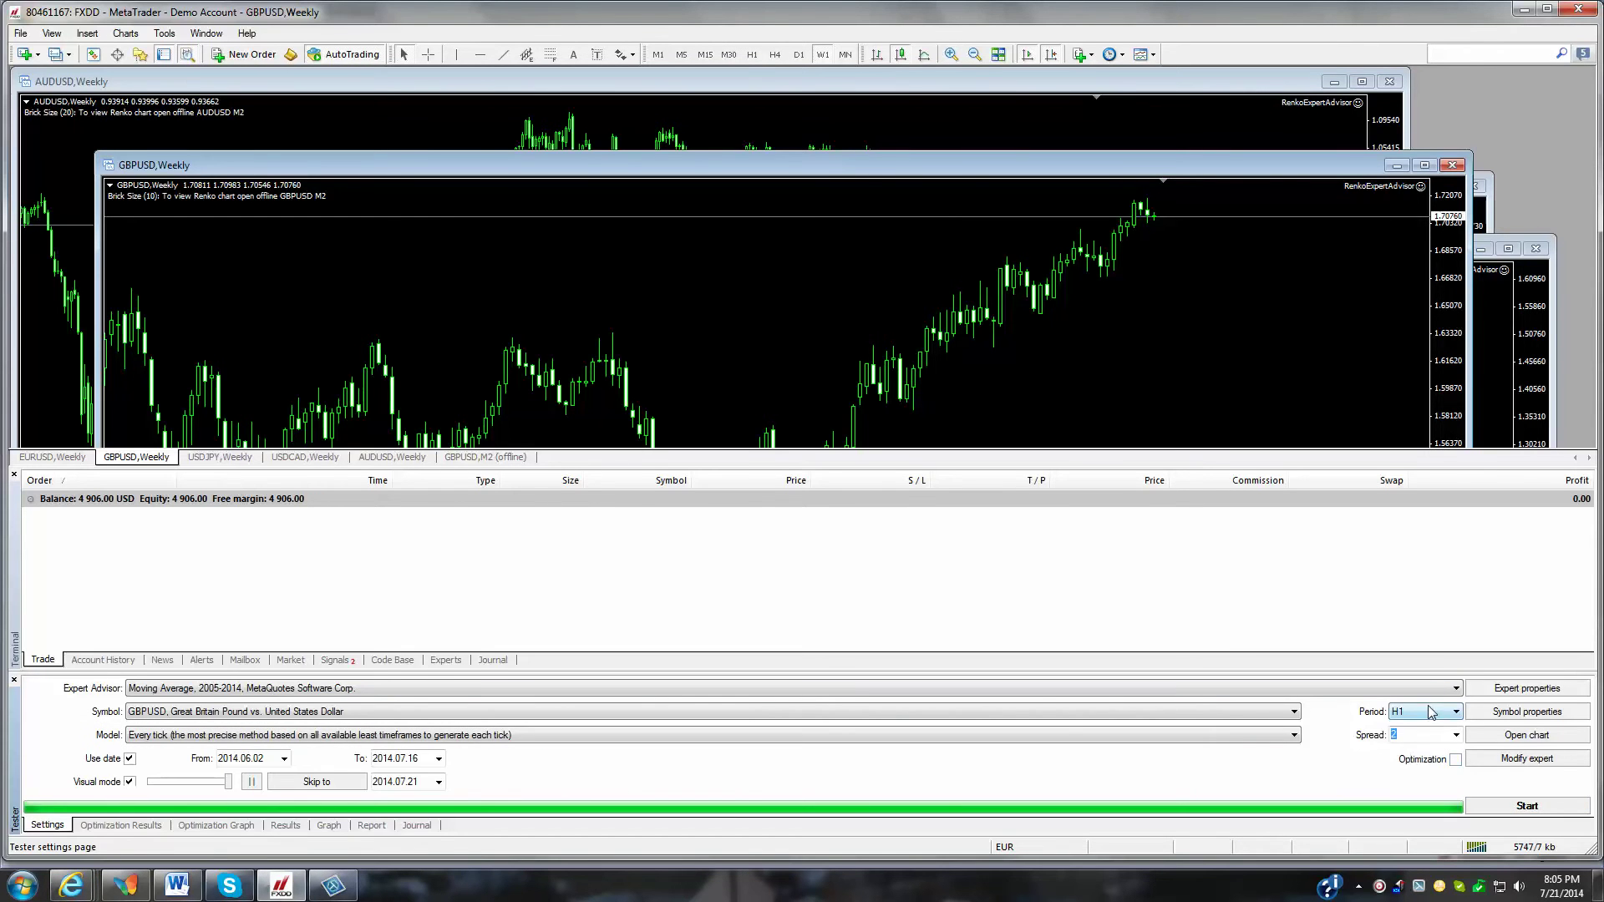
{"action": "key", "text": "shift+Tab"}
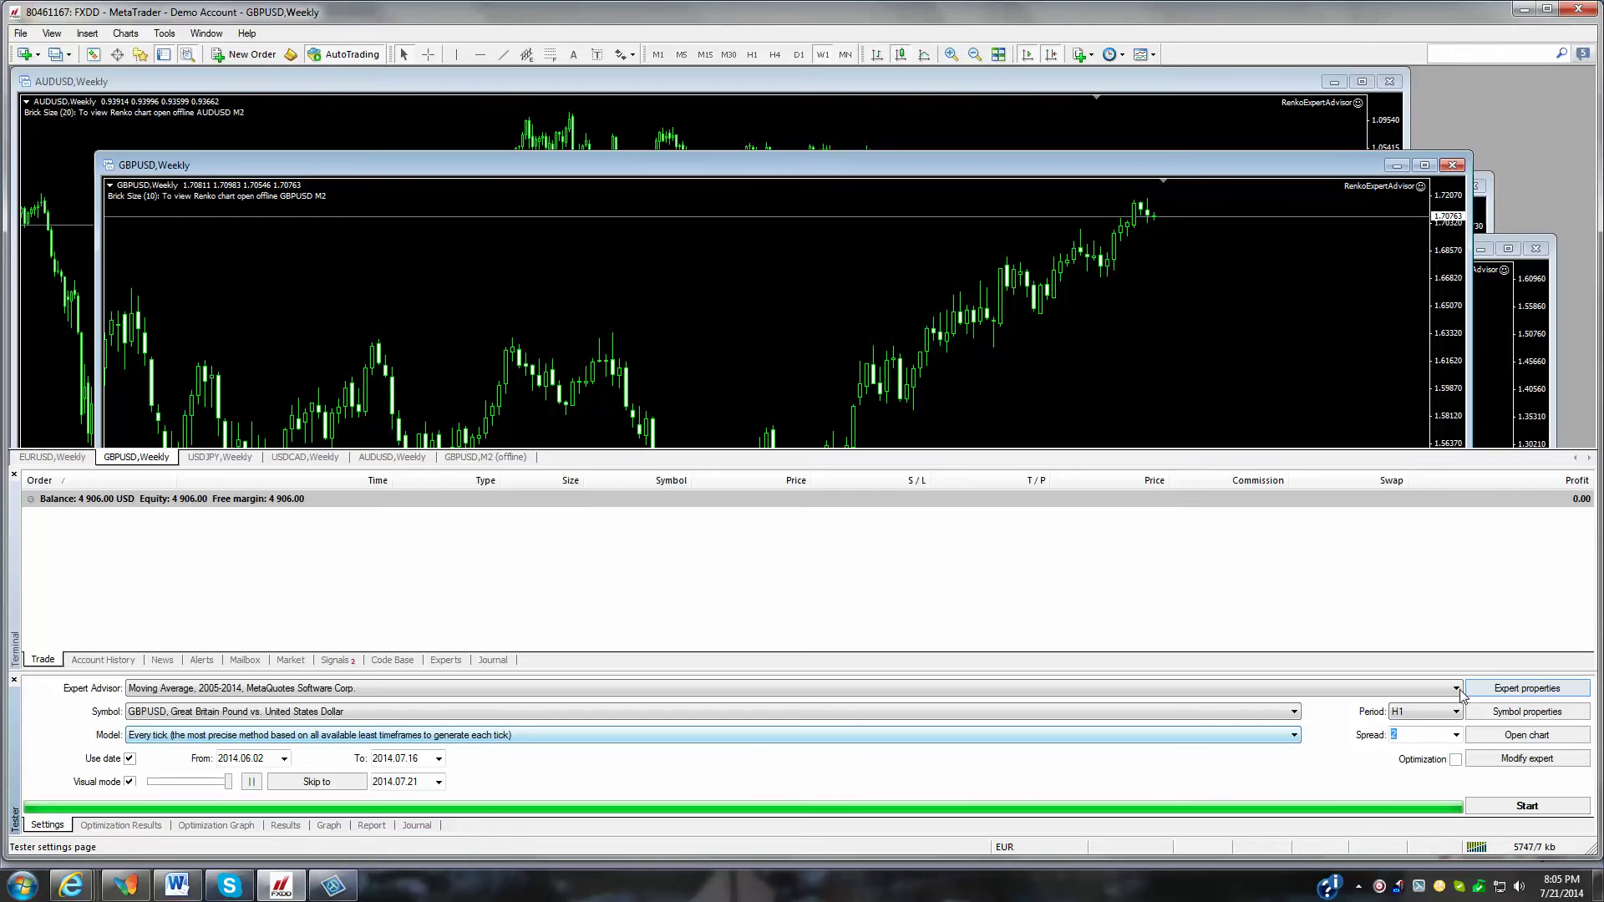
{"action": "left_click", "coordinate": [1458, 690]}
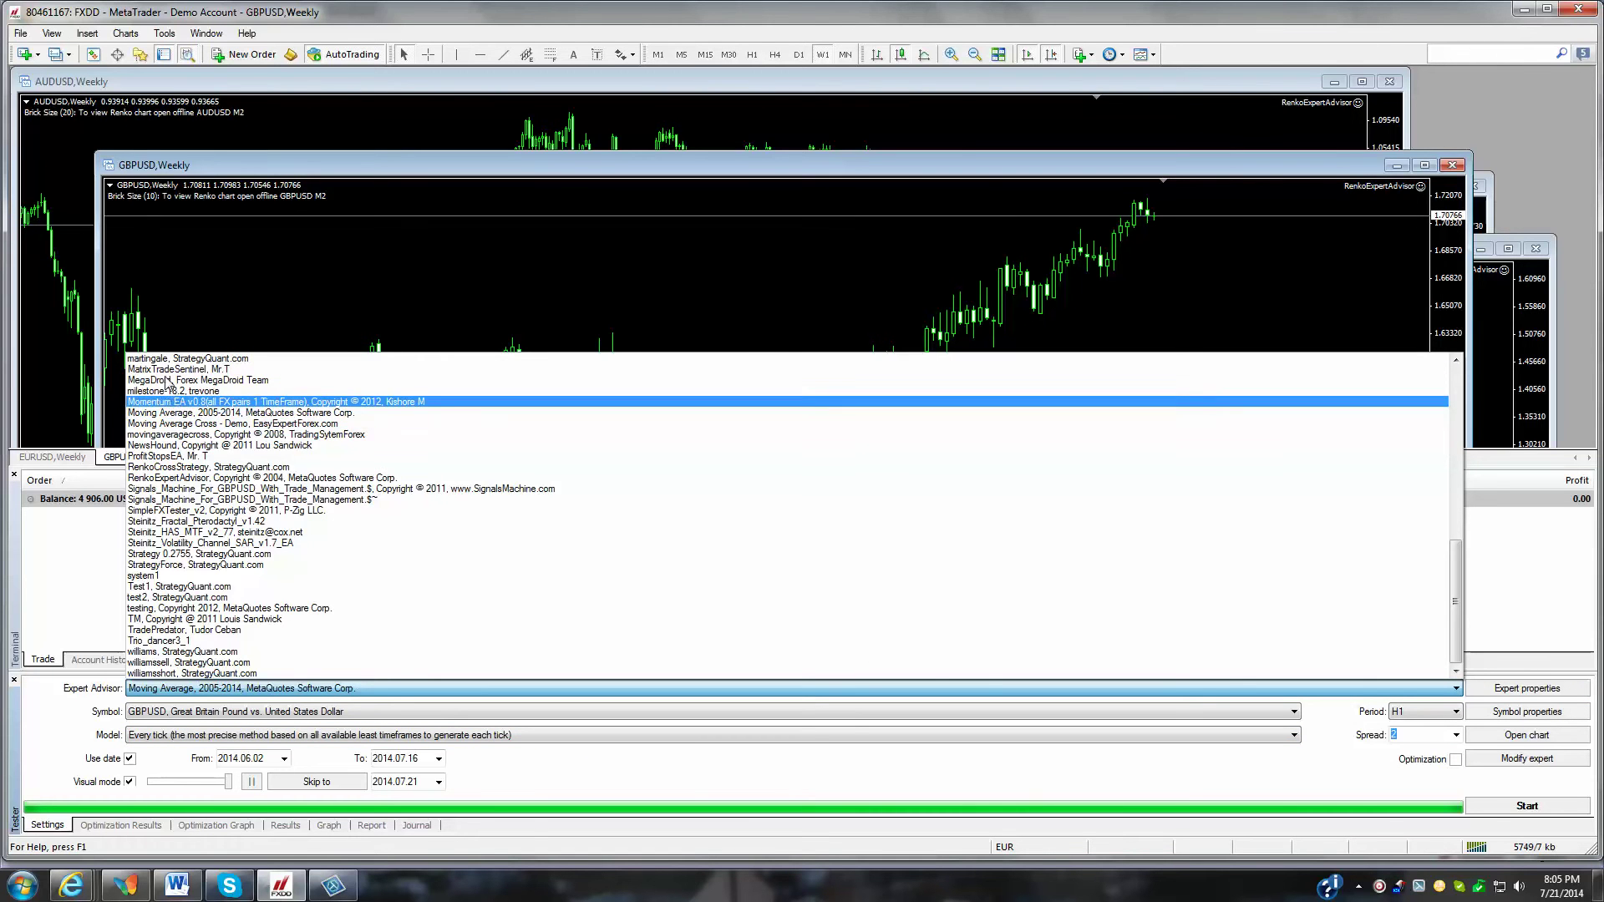
Choose MACD Sample as the Expert Advisor to test.
{"action": "left_click", "coordinate": [1456, 361]}
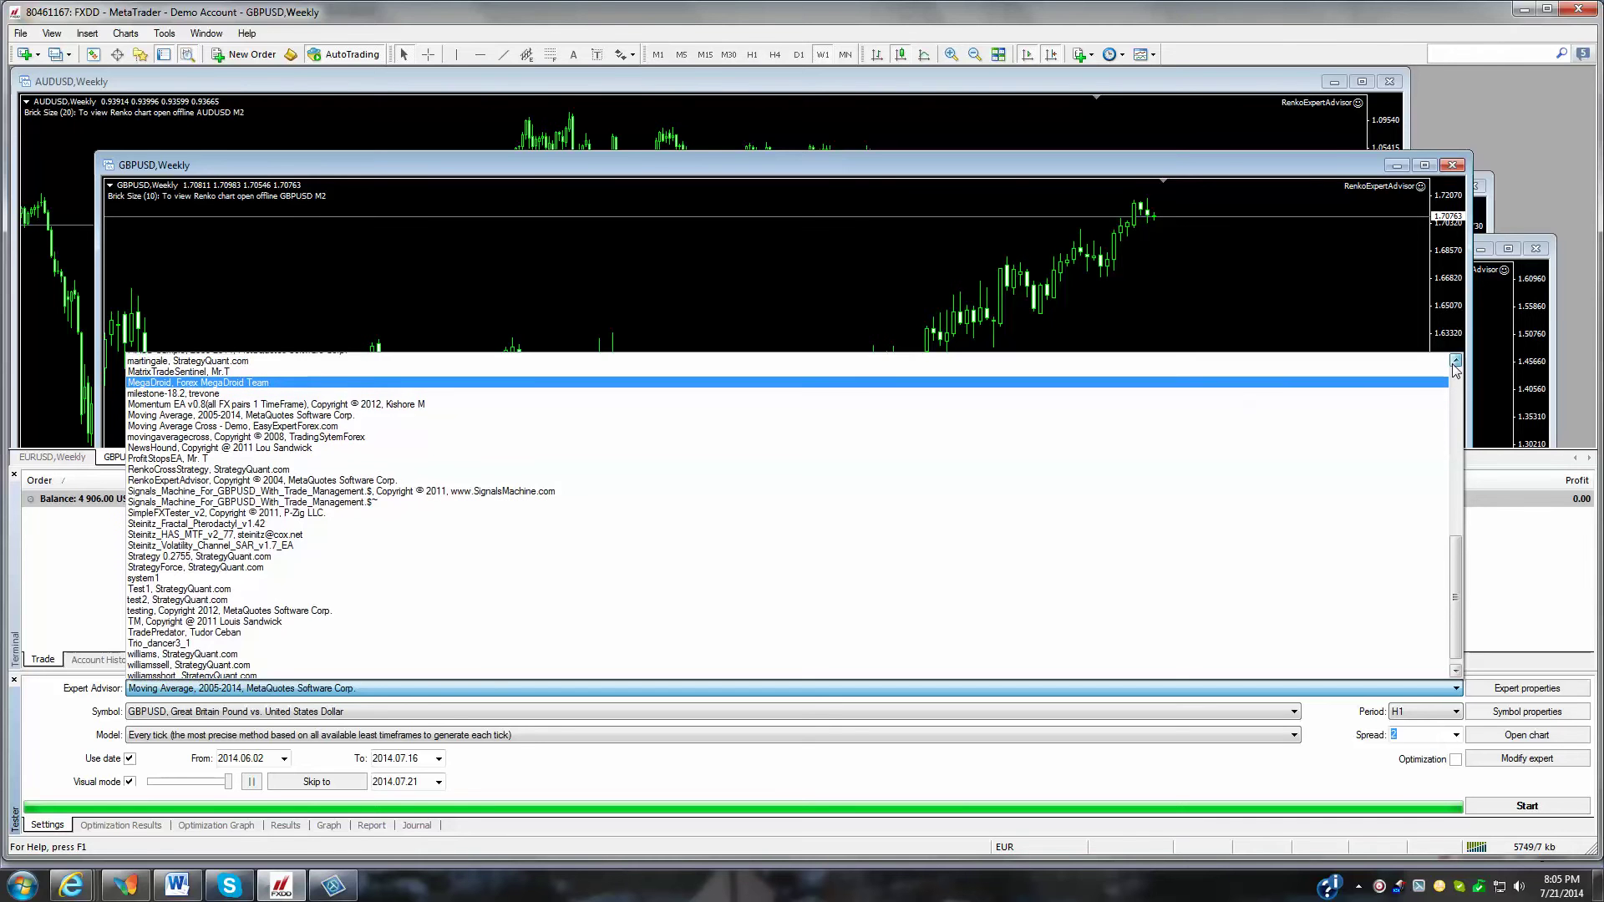
{"action": "left_click", "coordinate": [1455, 361]}
{"action": "left_click", "coordinate": [1455, 361]}
{"action": "left_click", "coordinate": [1455, 361]}
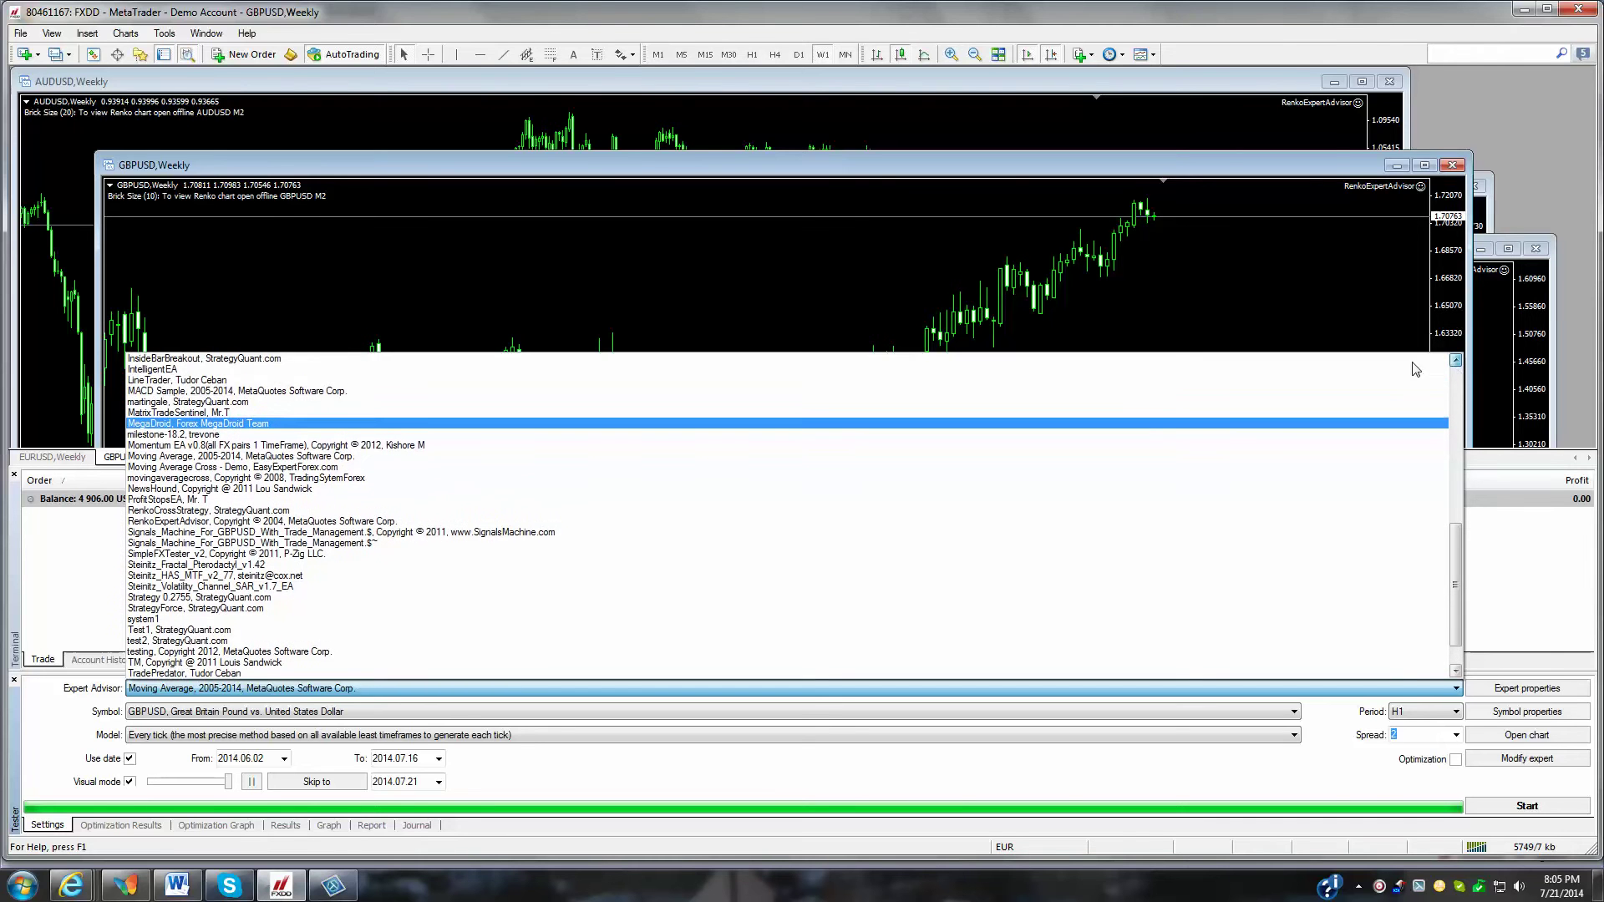
{"action": "left_click", "coordinate": [246, 393]}
Set the test start date to 2014.06.27 and start the visual backtest.
{"action": "mouse_move", "coordinate": [71, 885]}
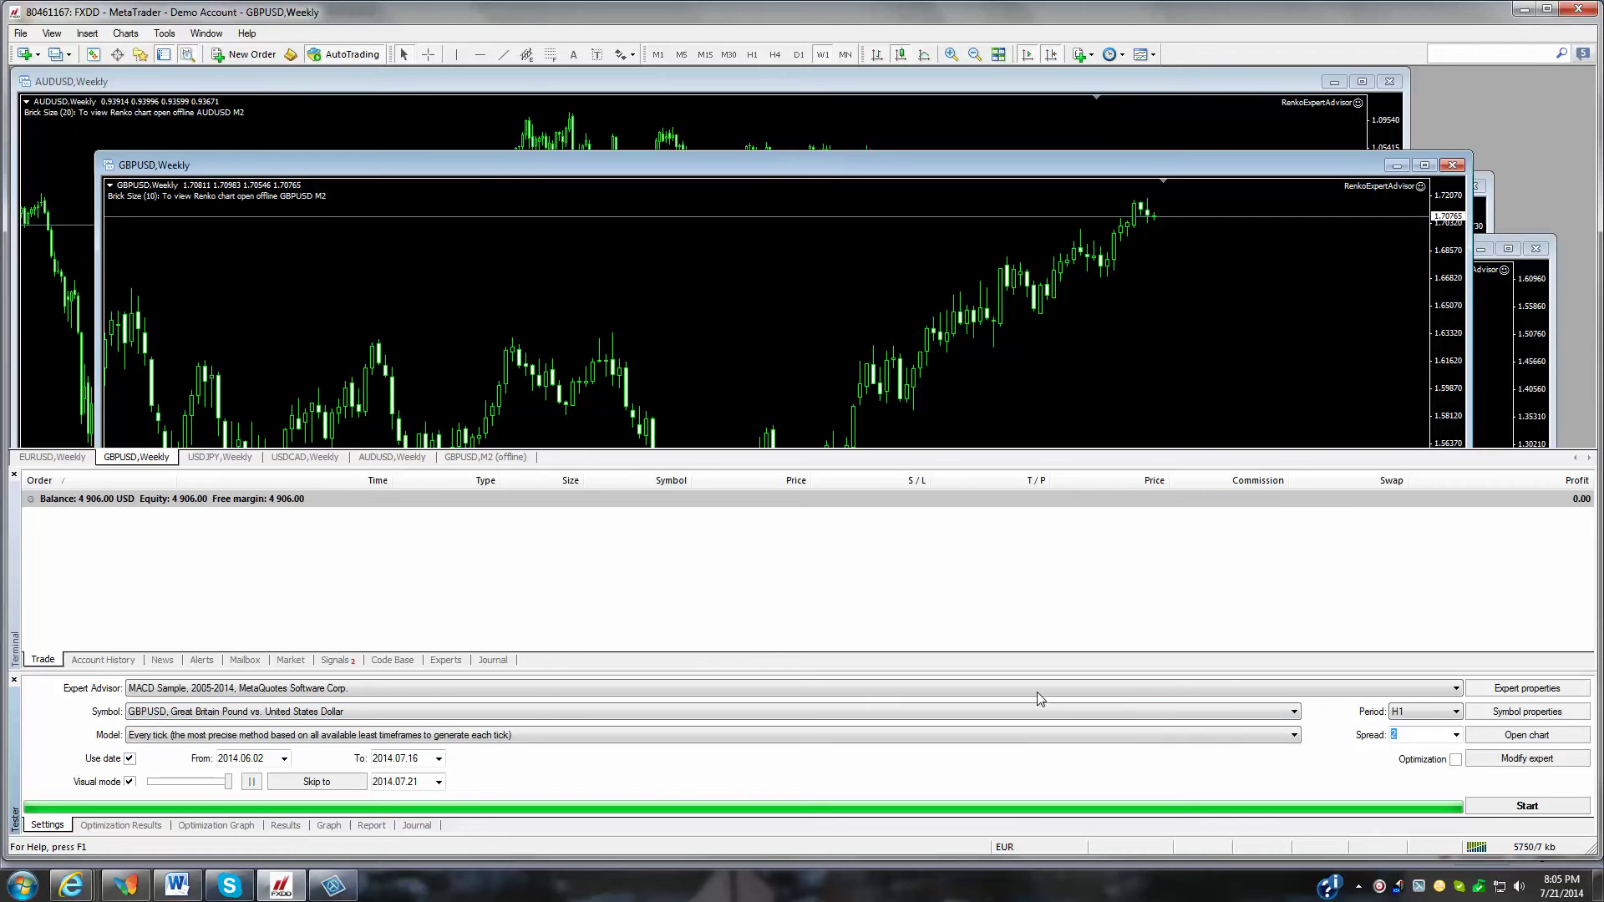
{"action": "left_click", "coordinate": [284, 759]}
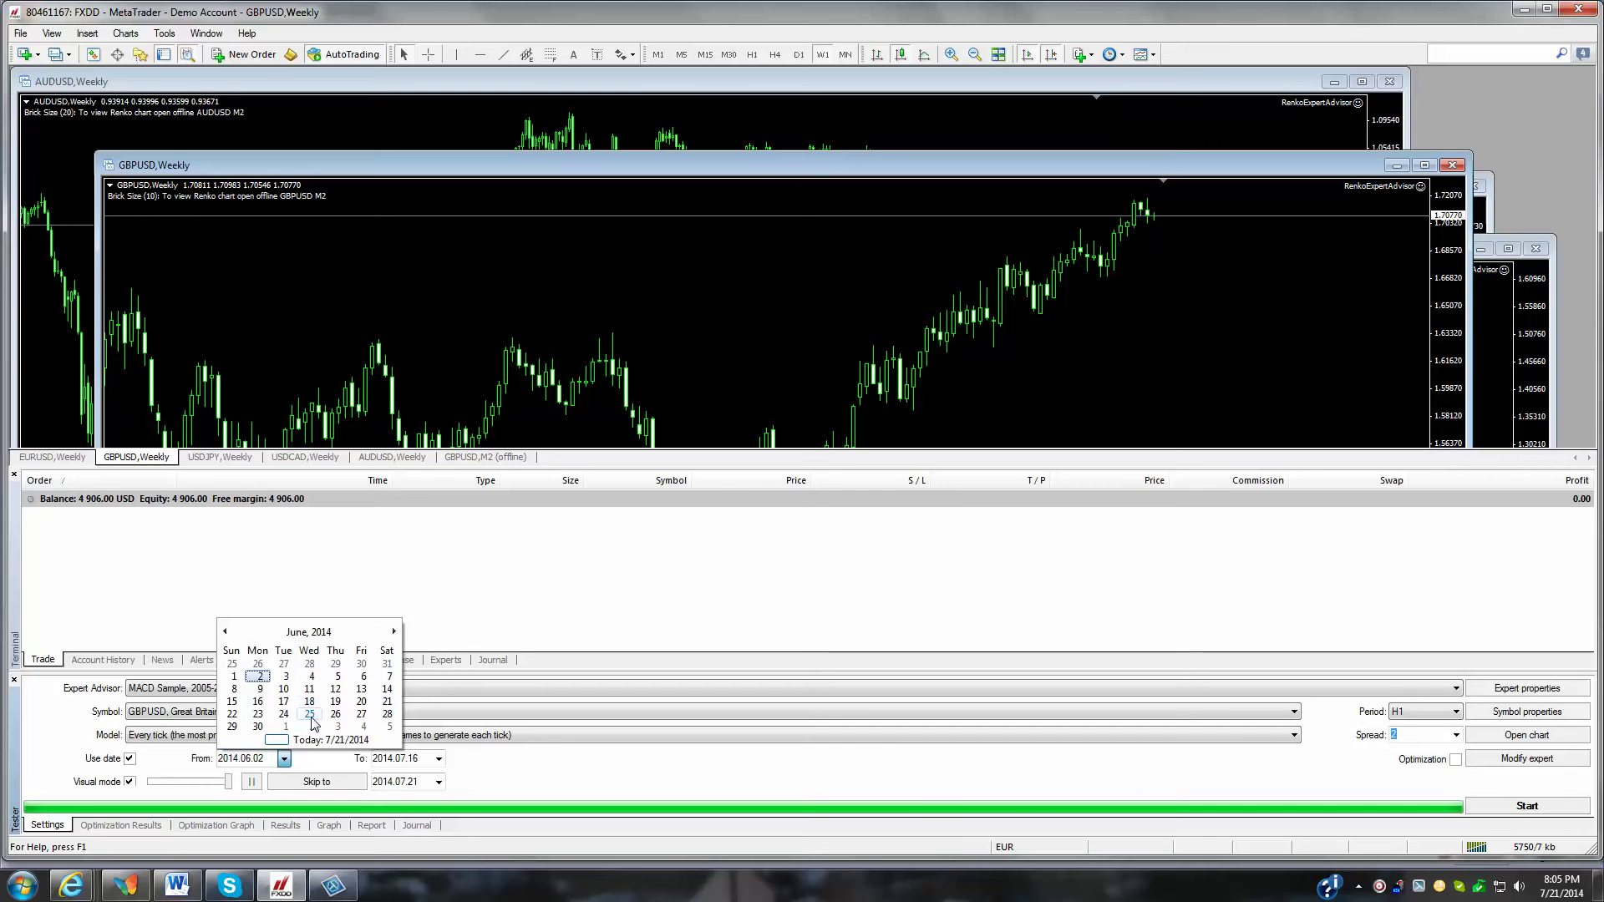
{"action": "left_click", "coordinate": [361, 716]}
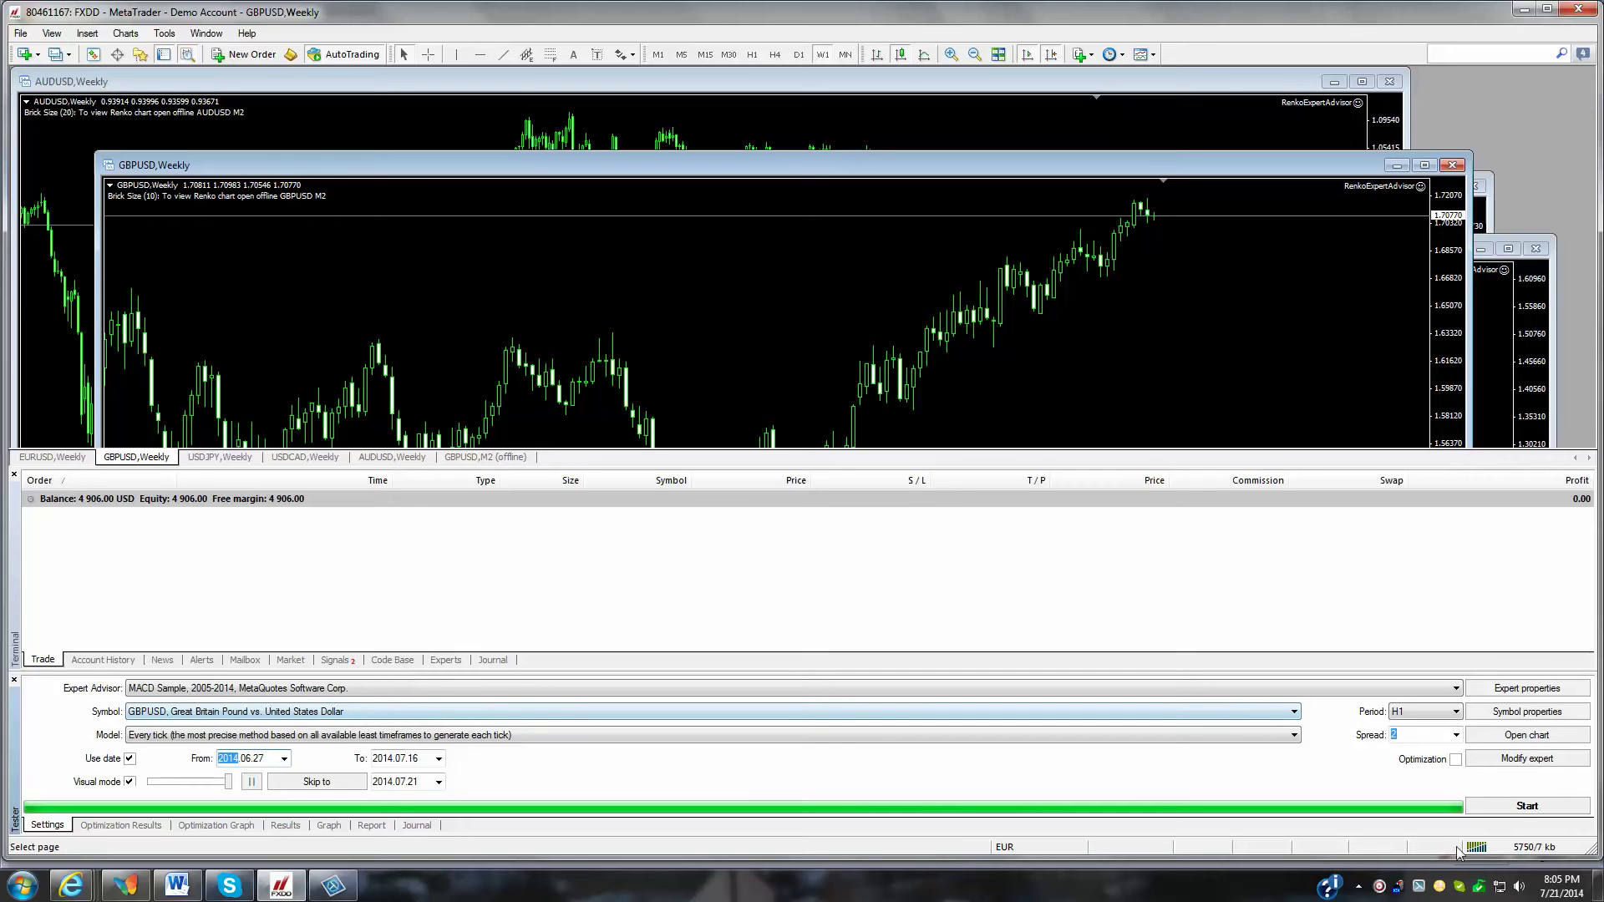
{"action": "left_click", "coordinate": [1510, 812]}
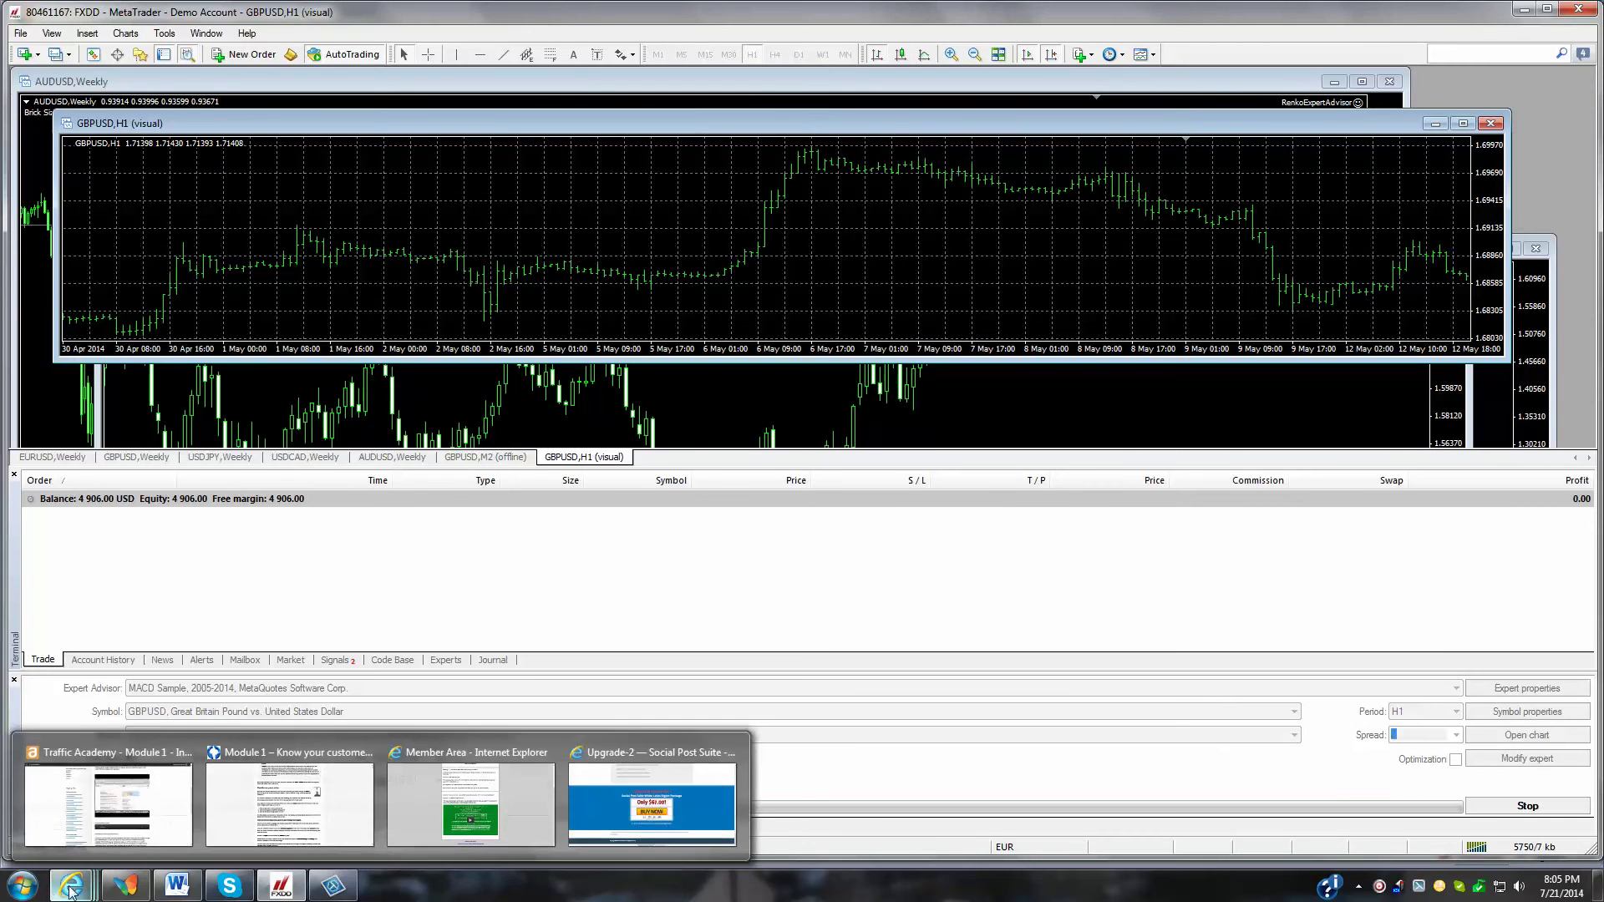
Maximize the GBPUSD,H1 visual chart and, once the test finishes, view the resulting trades.
{"action": "mouse_move", "coordinate": [216, 892]}
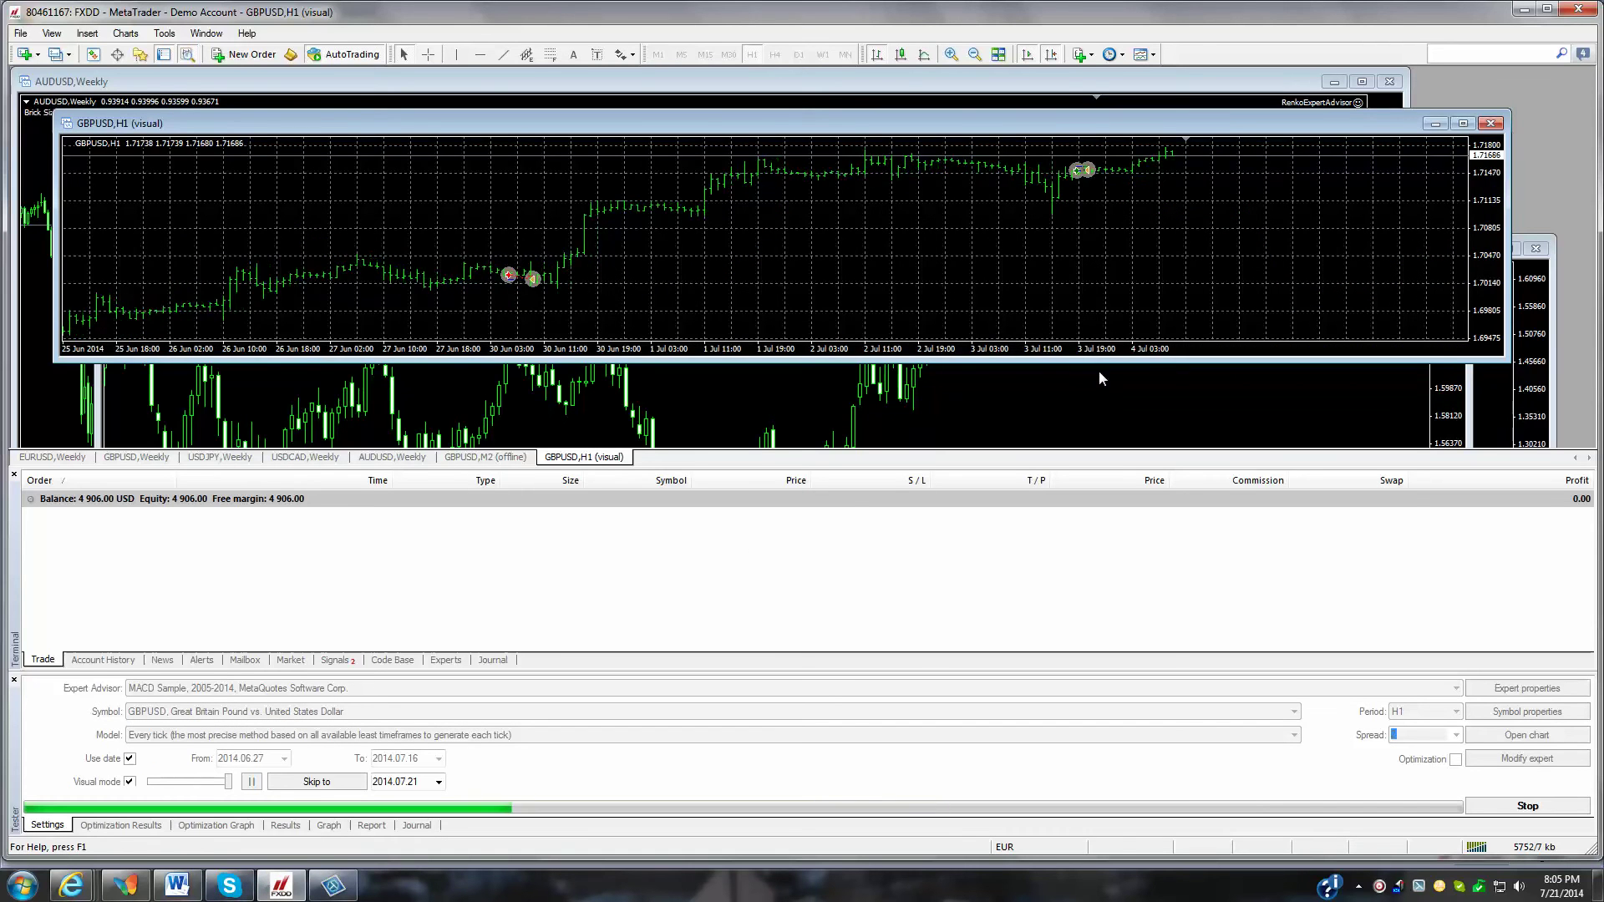
{"action": "left_click", "coordinate": [1463, 123]}
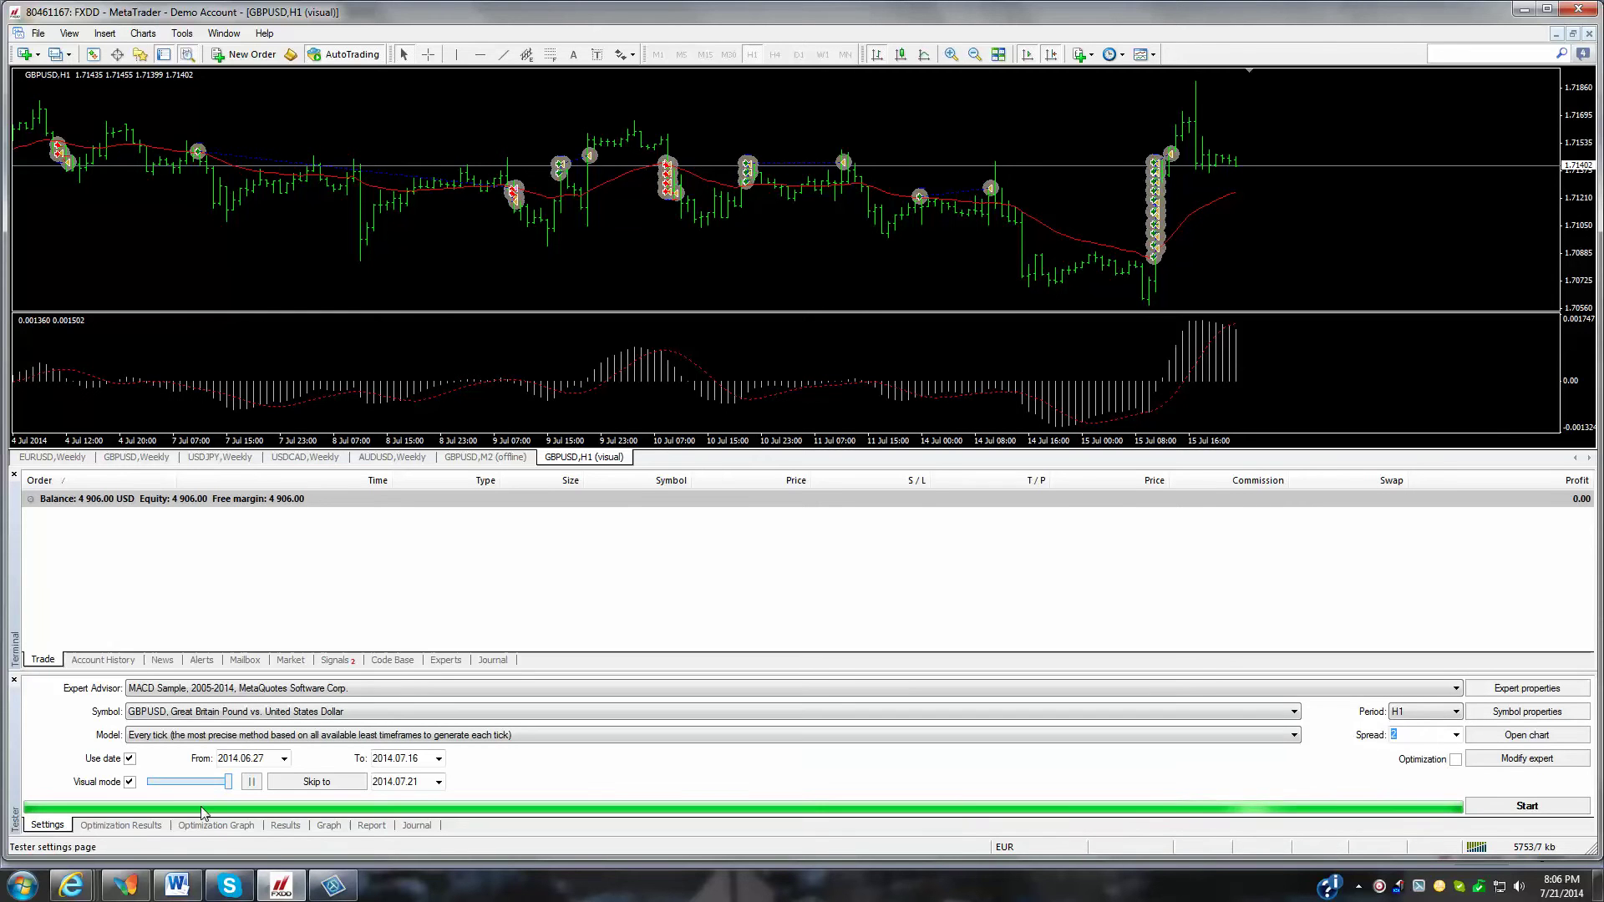
{"action": "left_click", "coordinate": [285, 826]}
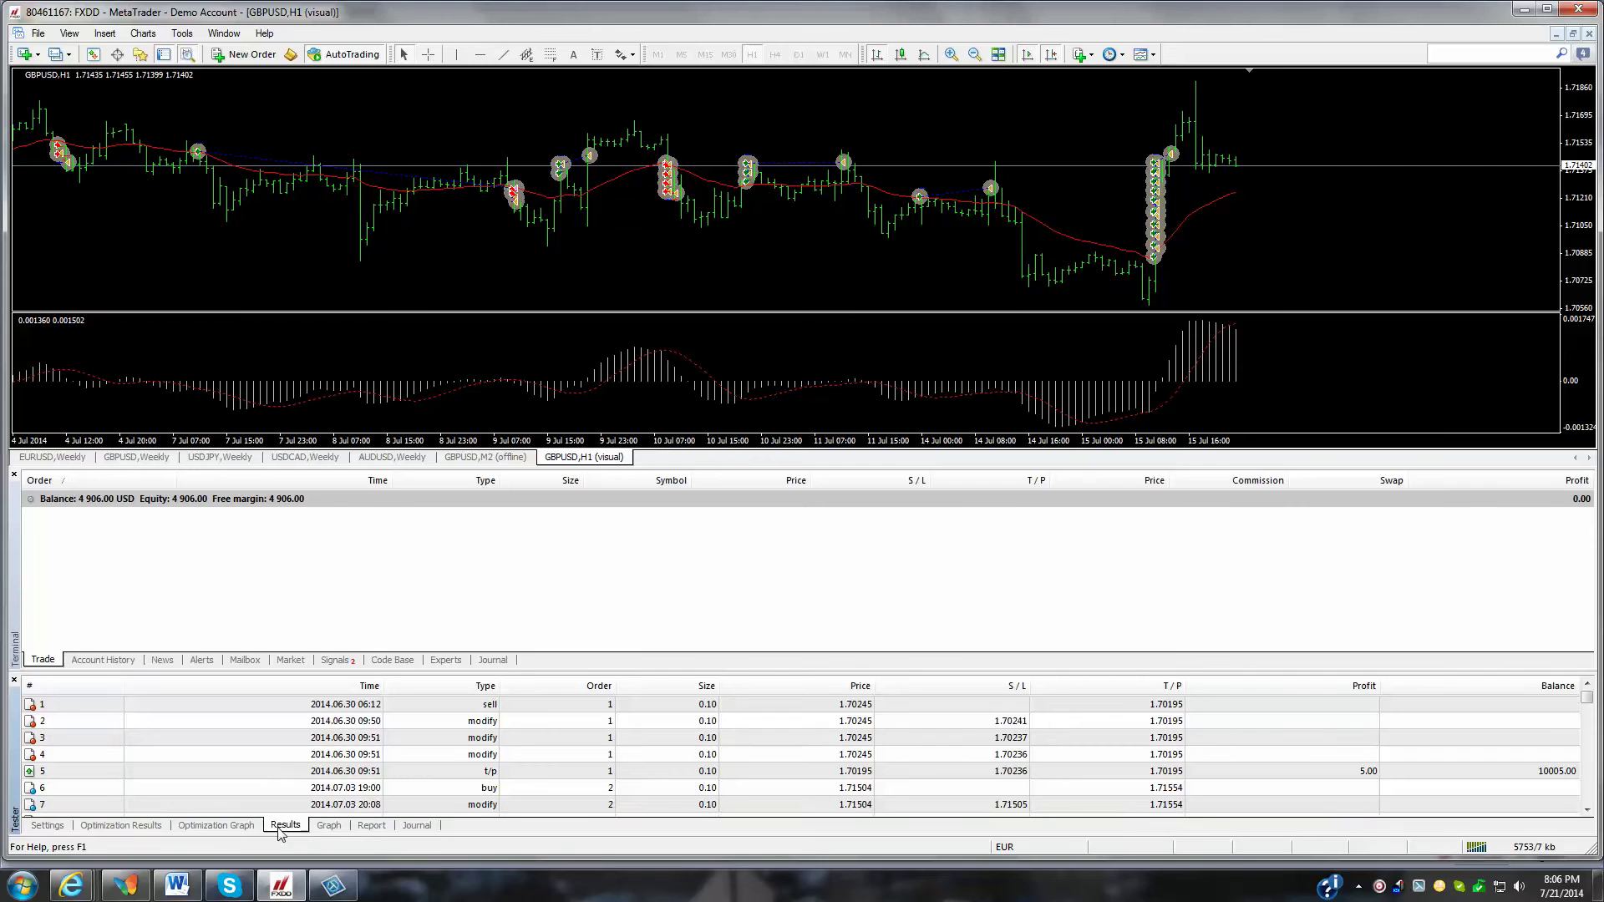
Review the MACD Sample balance graph and report, return to Settings, then switch to the Tickstory browser page.
{"action": "left_click", "coordinate": [330, 825]}
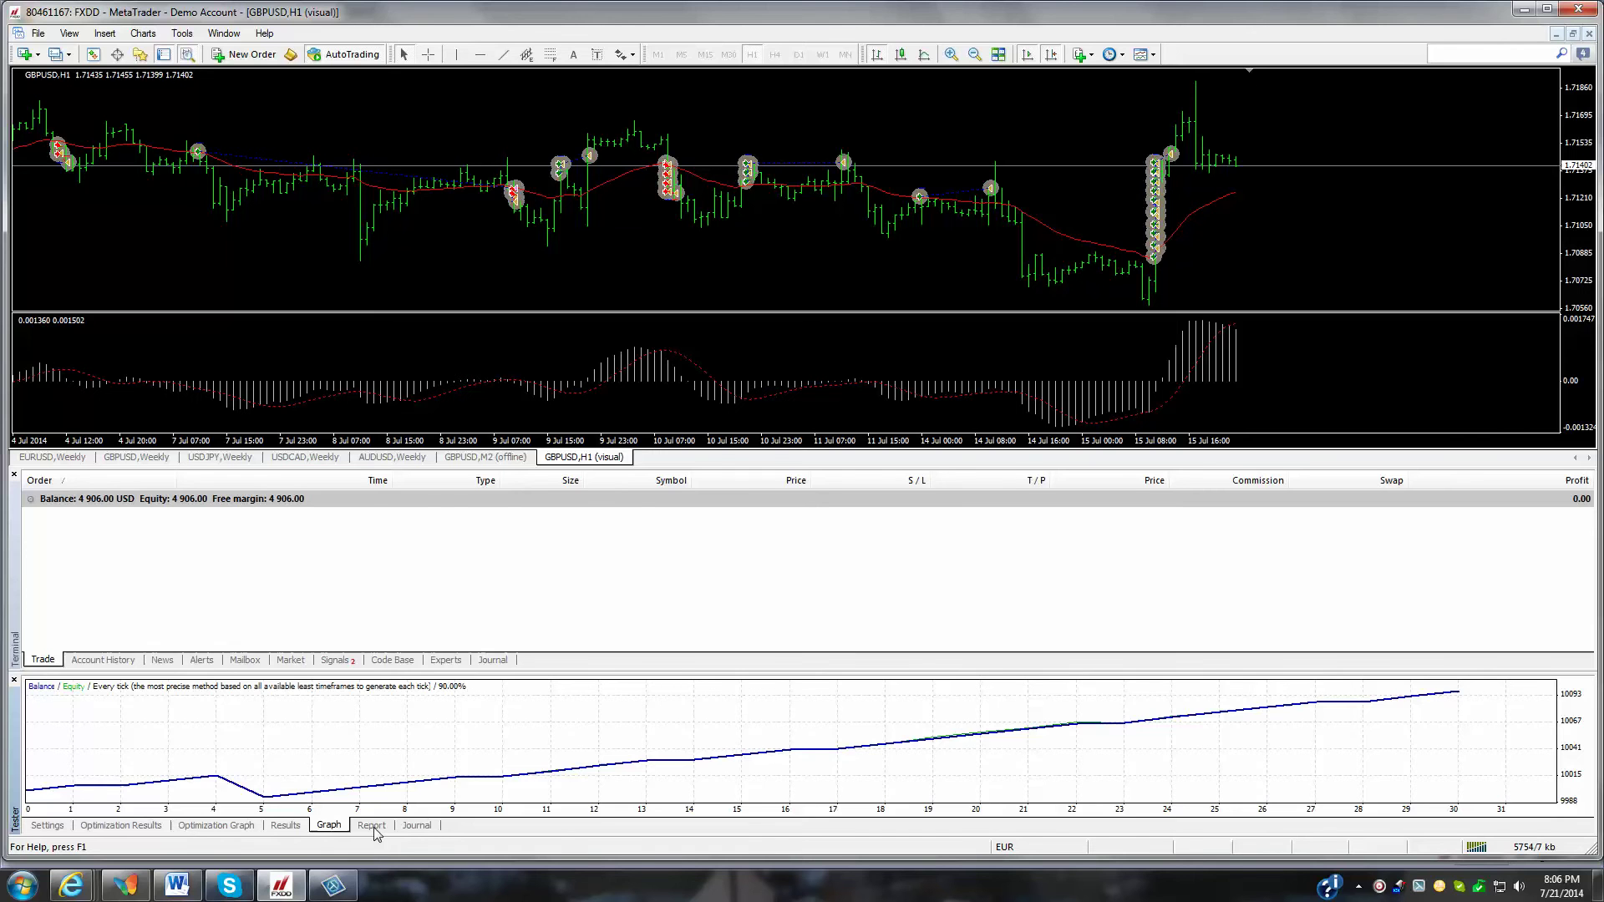
{"action": "left_click", "coordinate": [372, 825]}
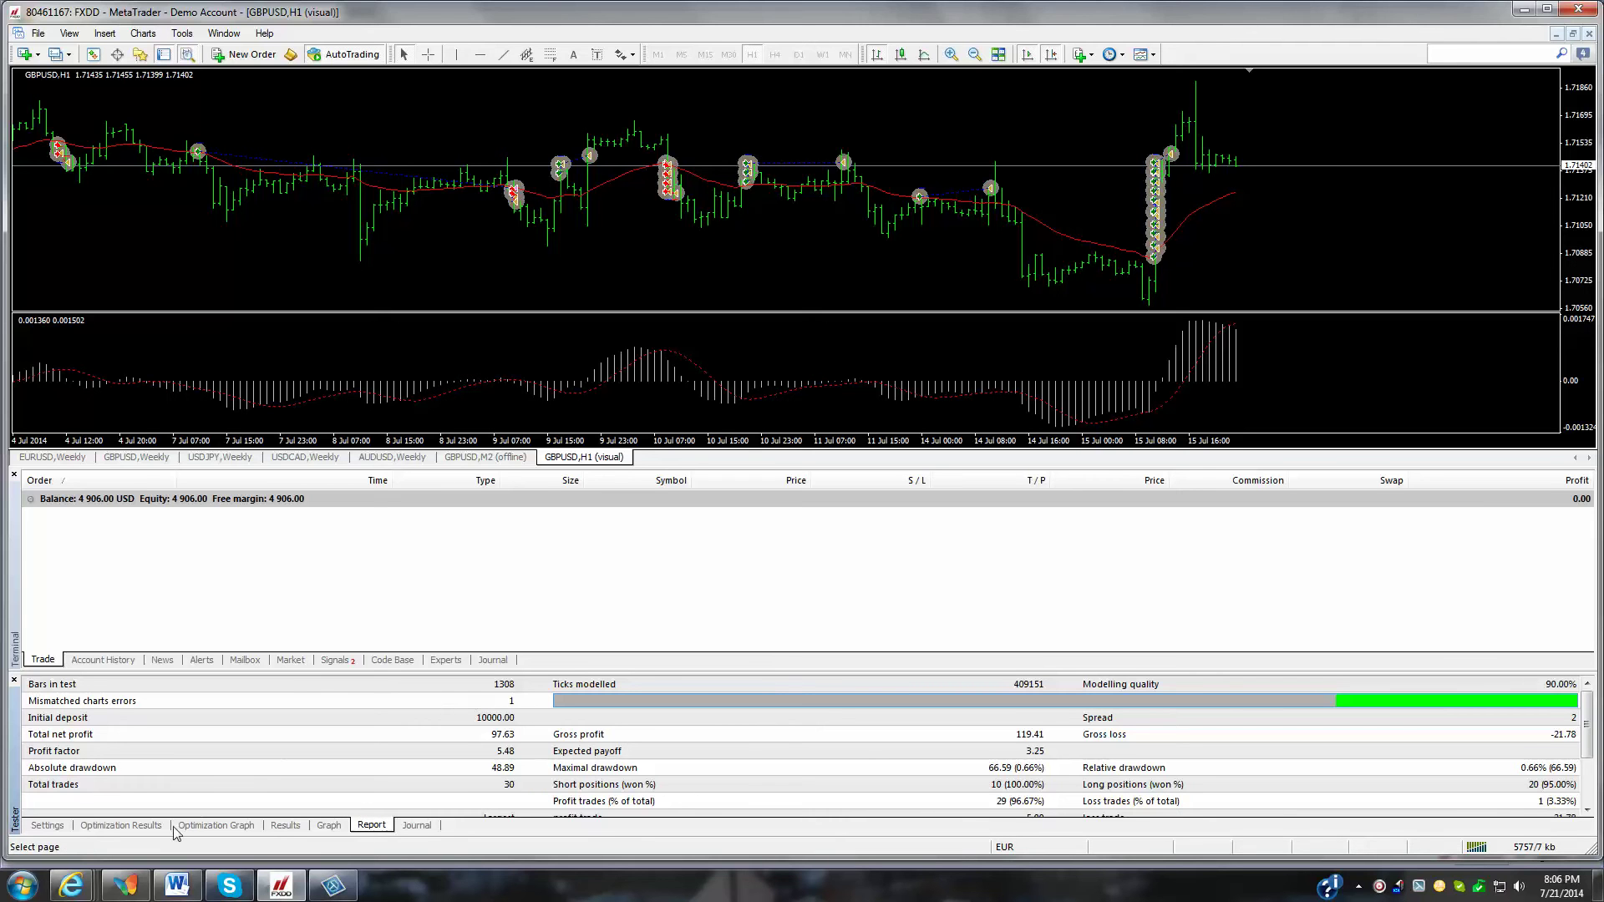
{"action": "left_click", "coordinate": [50, 826]}
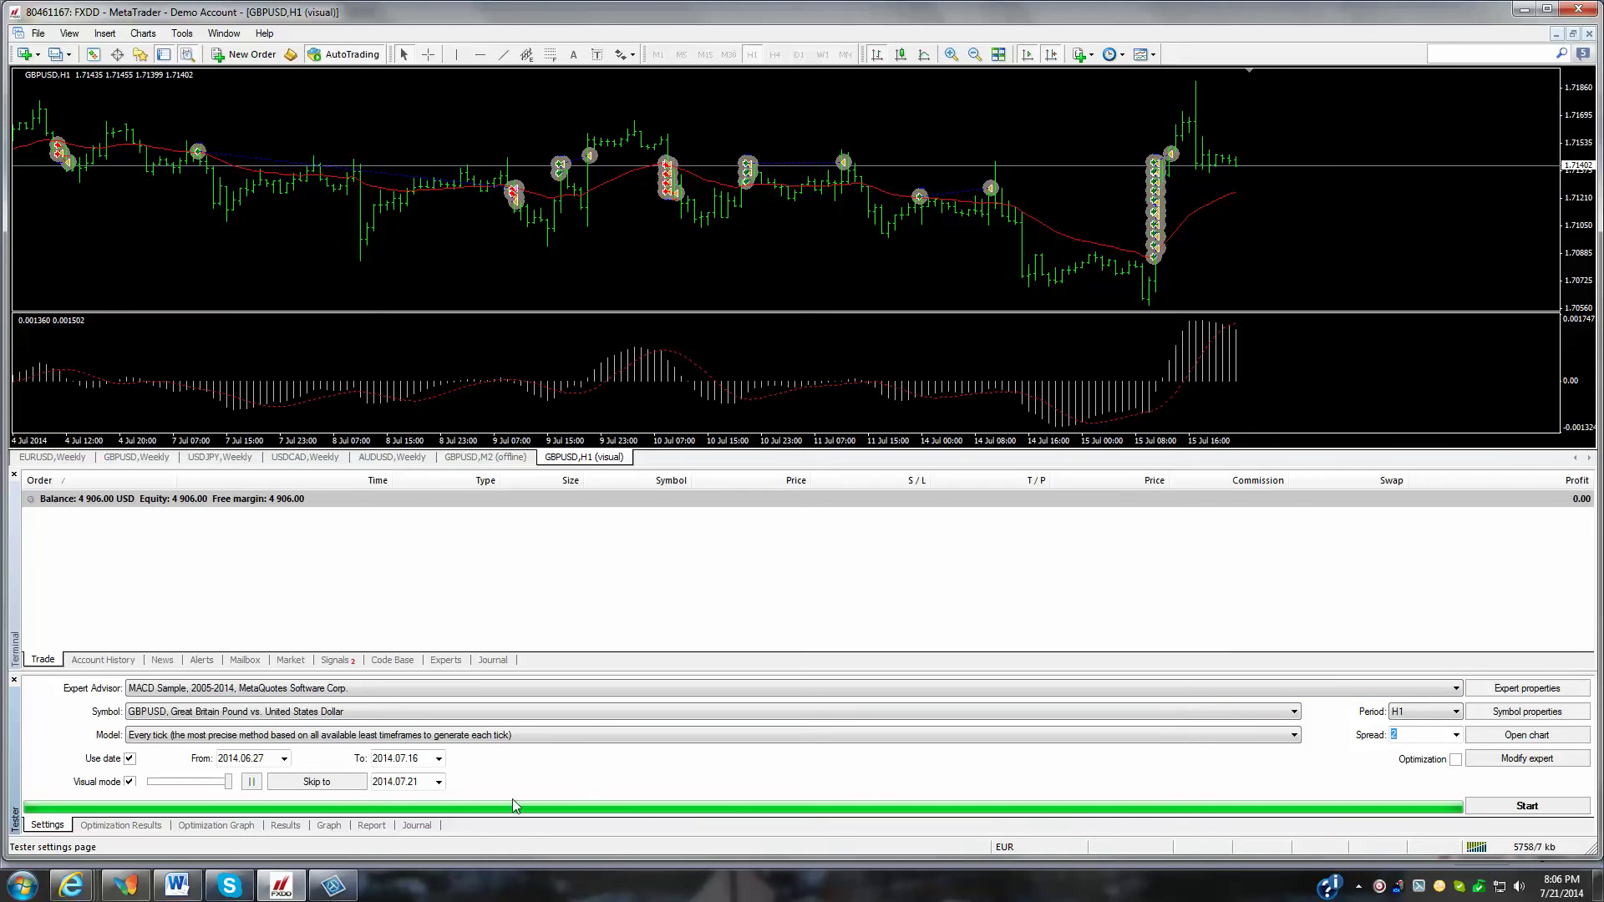
{"action": "left_click", "coordinate": [1417, 769]}
{"action": "left_click", "coordinate": [125, 886]}
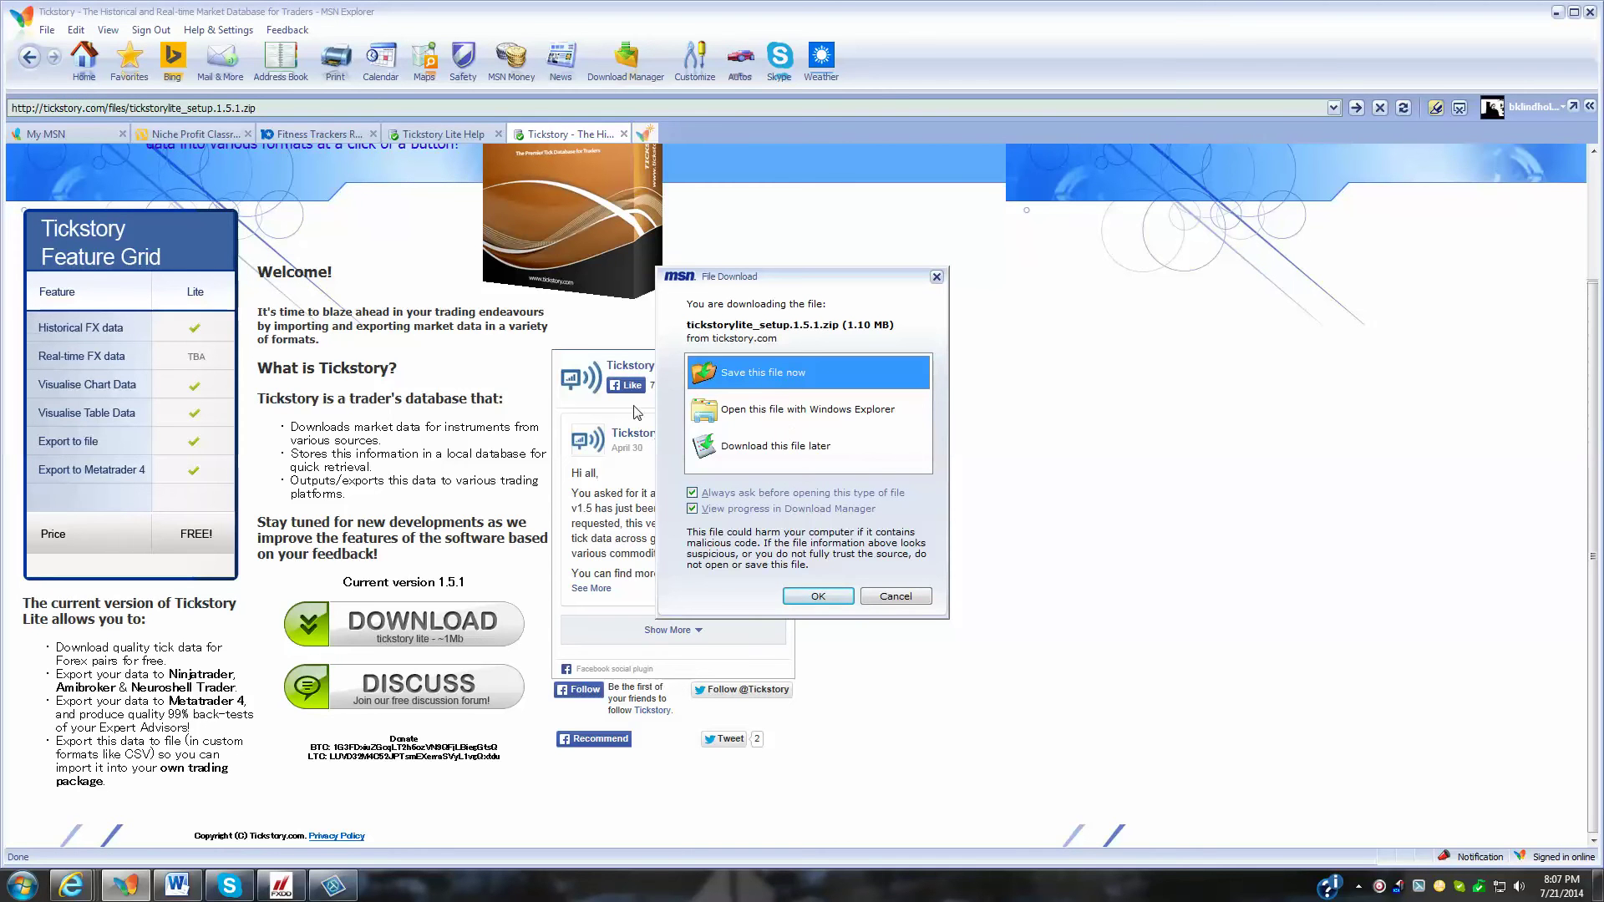
Save tickstorylite_setup.1.5.1.zip to the Desktop, go back to the Tickstory site, and minimize the browser.
{"action": "left_click", "coordinate": [825, 597]}
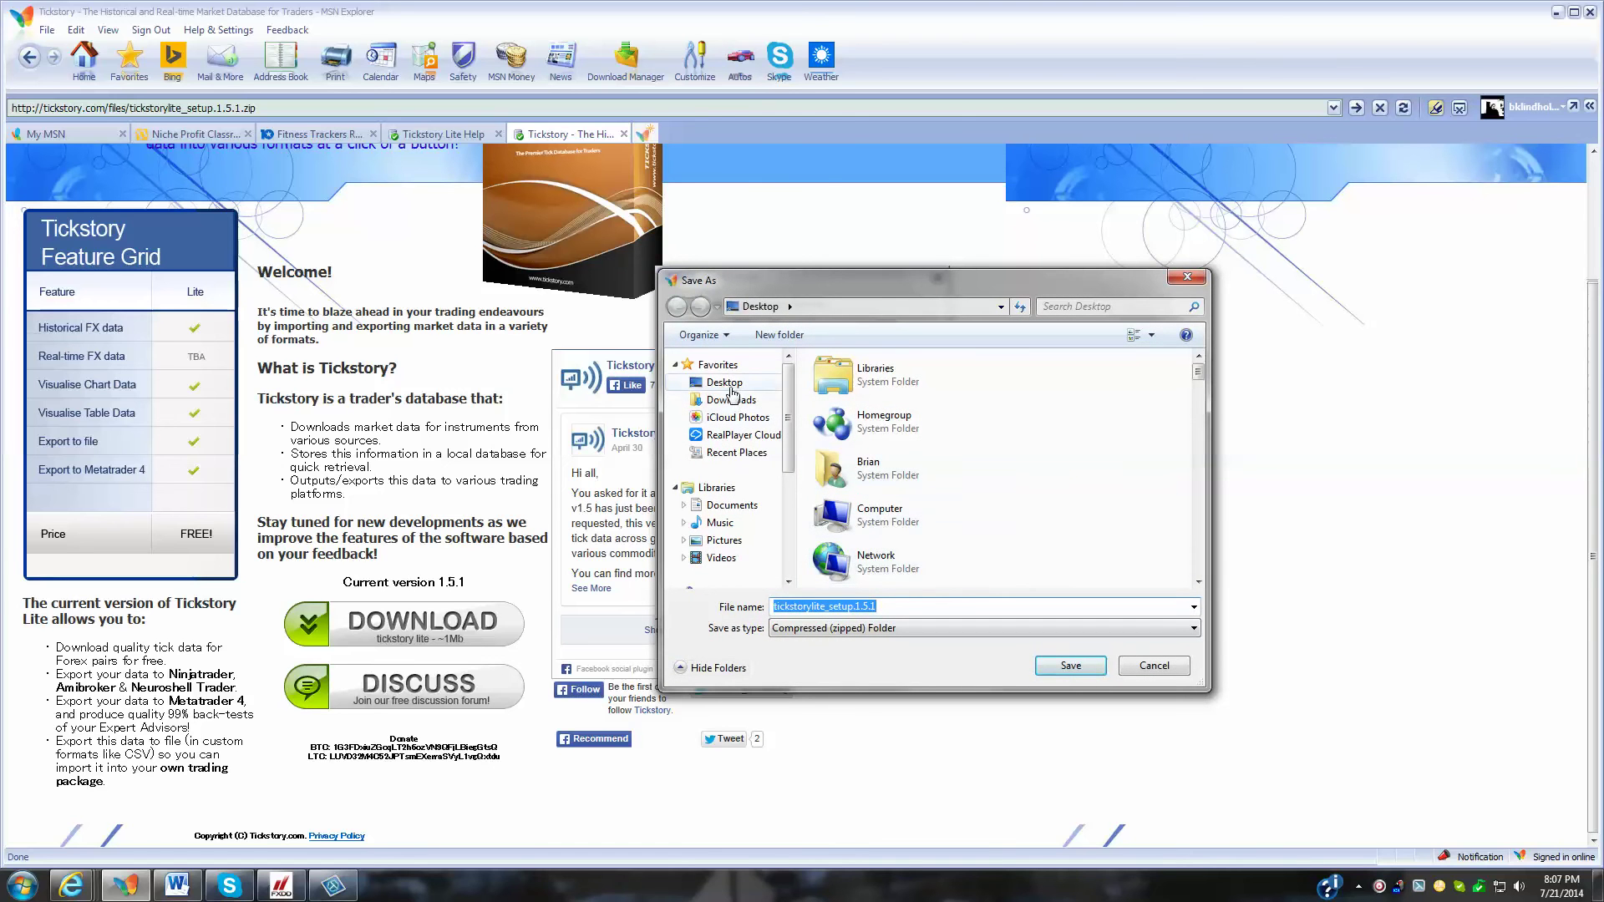
{"action": "left_click", "coordinate": [724, 382]}
{"action": "left_click", "coordinate": [1075, 666]}
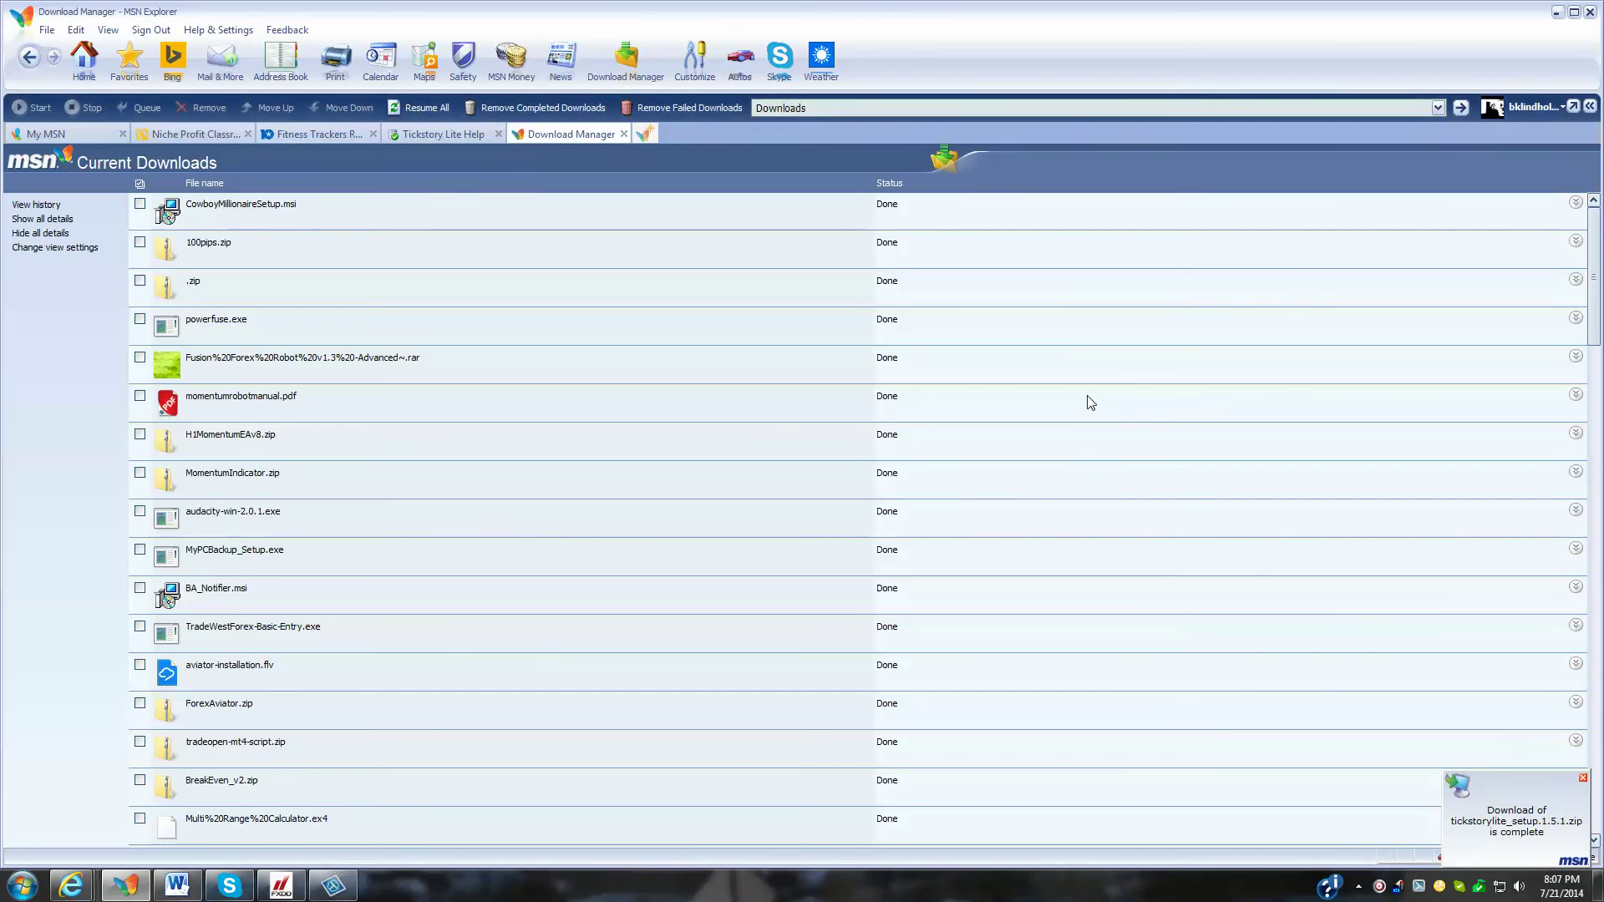
{"action": "left_click", "coordinate": [29, 56]}
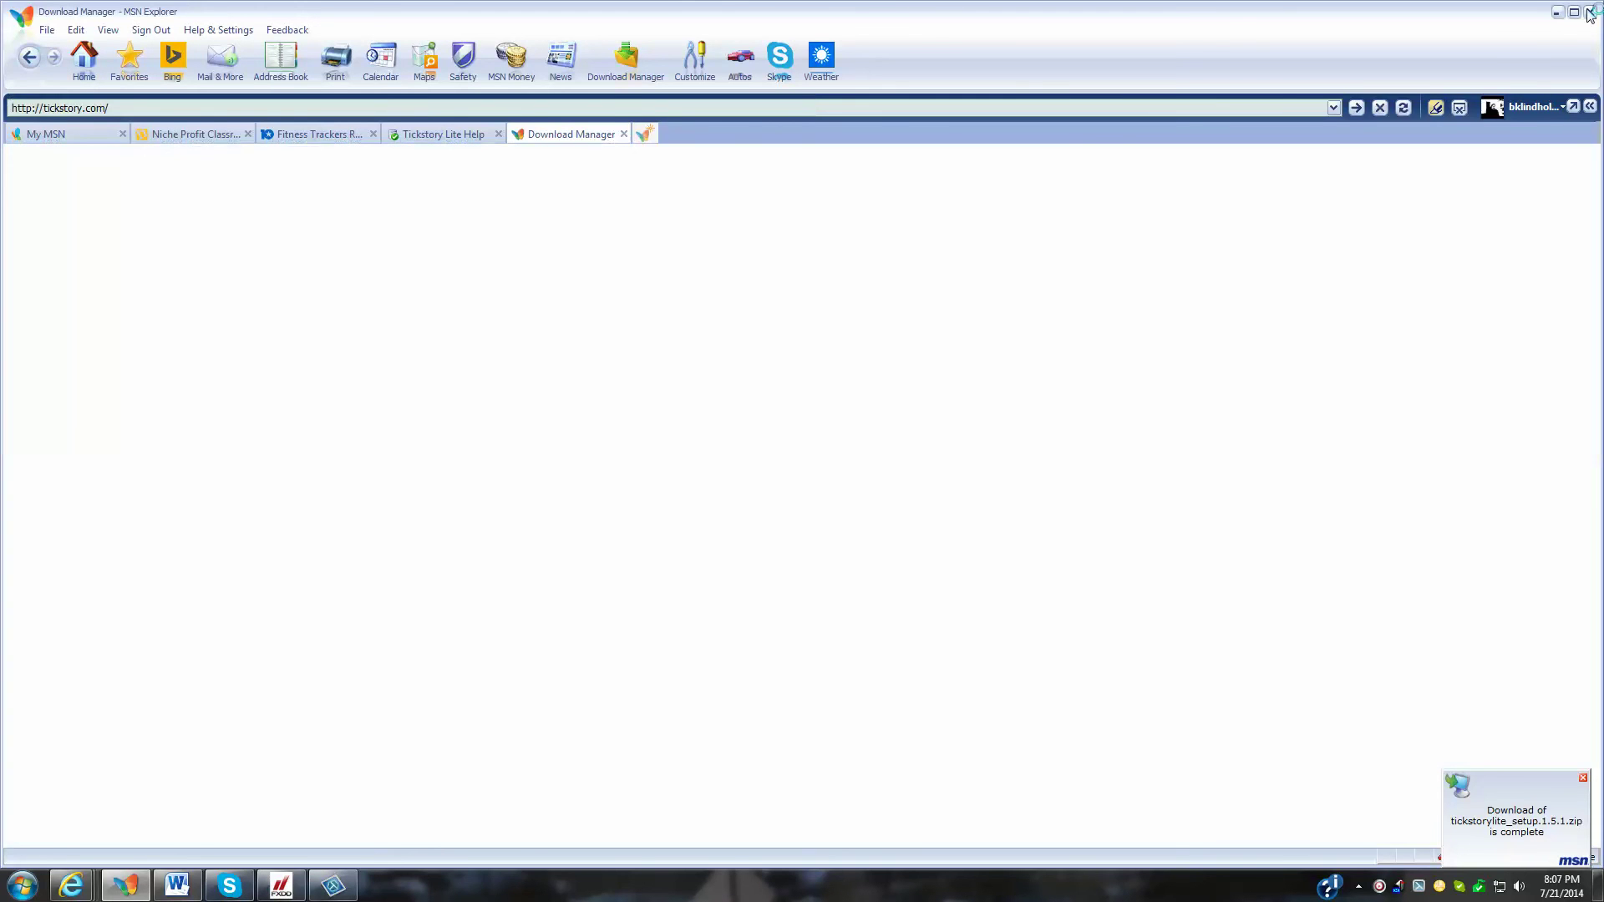
{"action": "left_click", "coordinate": [1557, 12]}
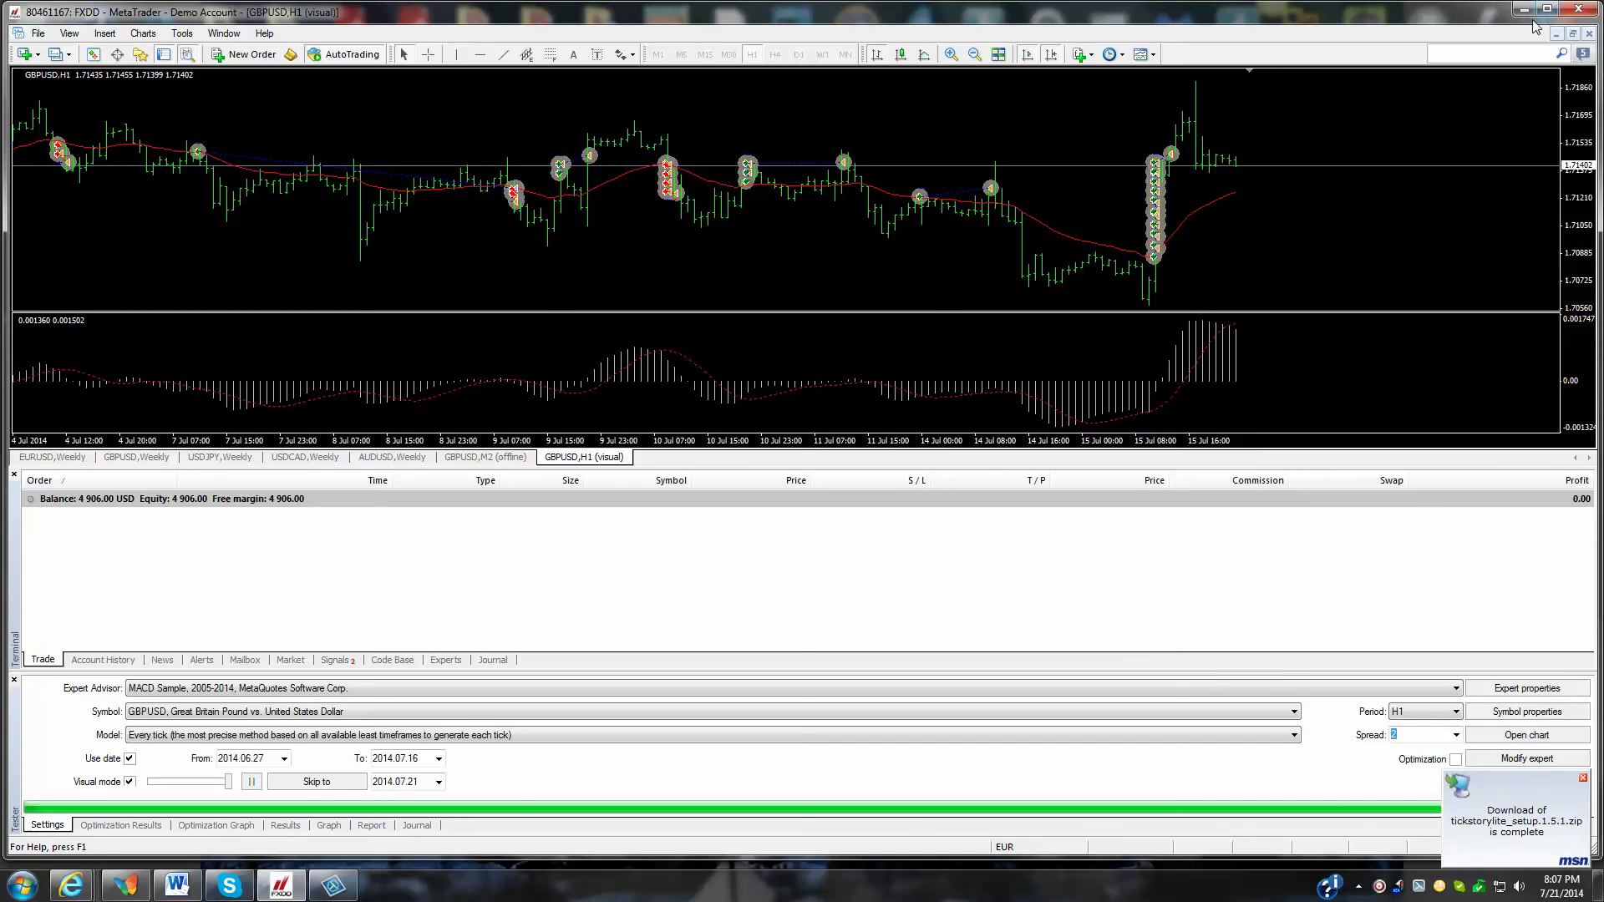
Extract the tickstorylite zip to a desktop folder and run tickstorylite_setup from it.
{"action": "left_click", "coordinate": [1523, 10]}
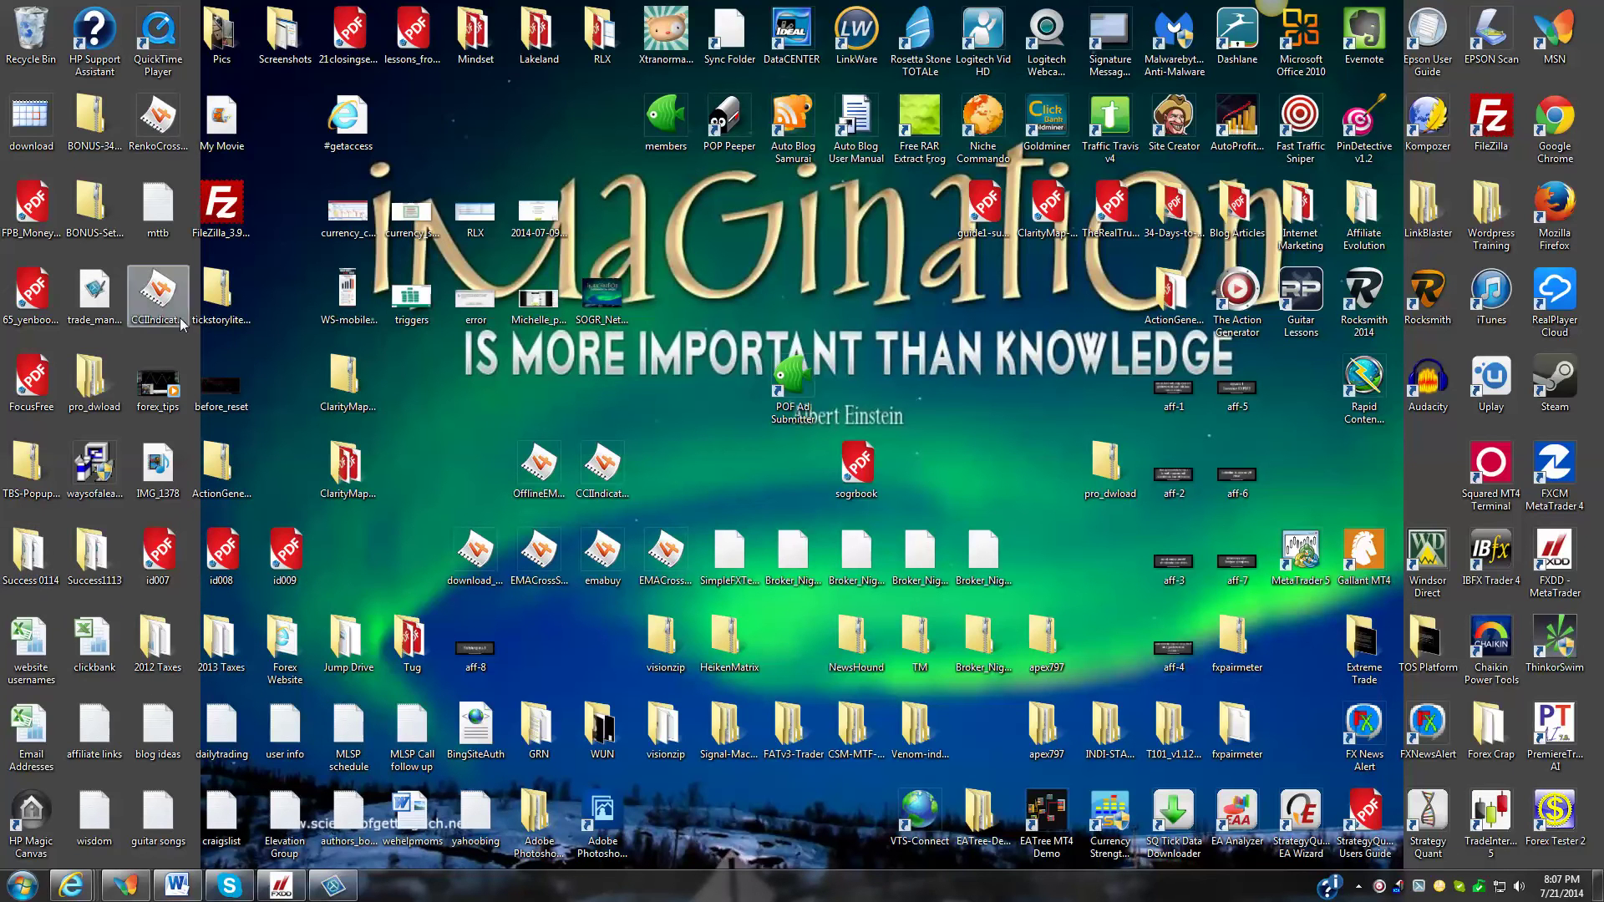
{"action": "right_click", "coordinate": [216, 297]}
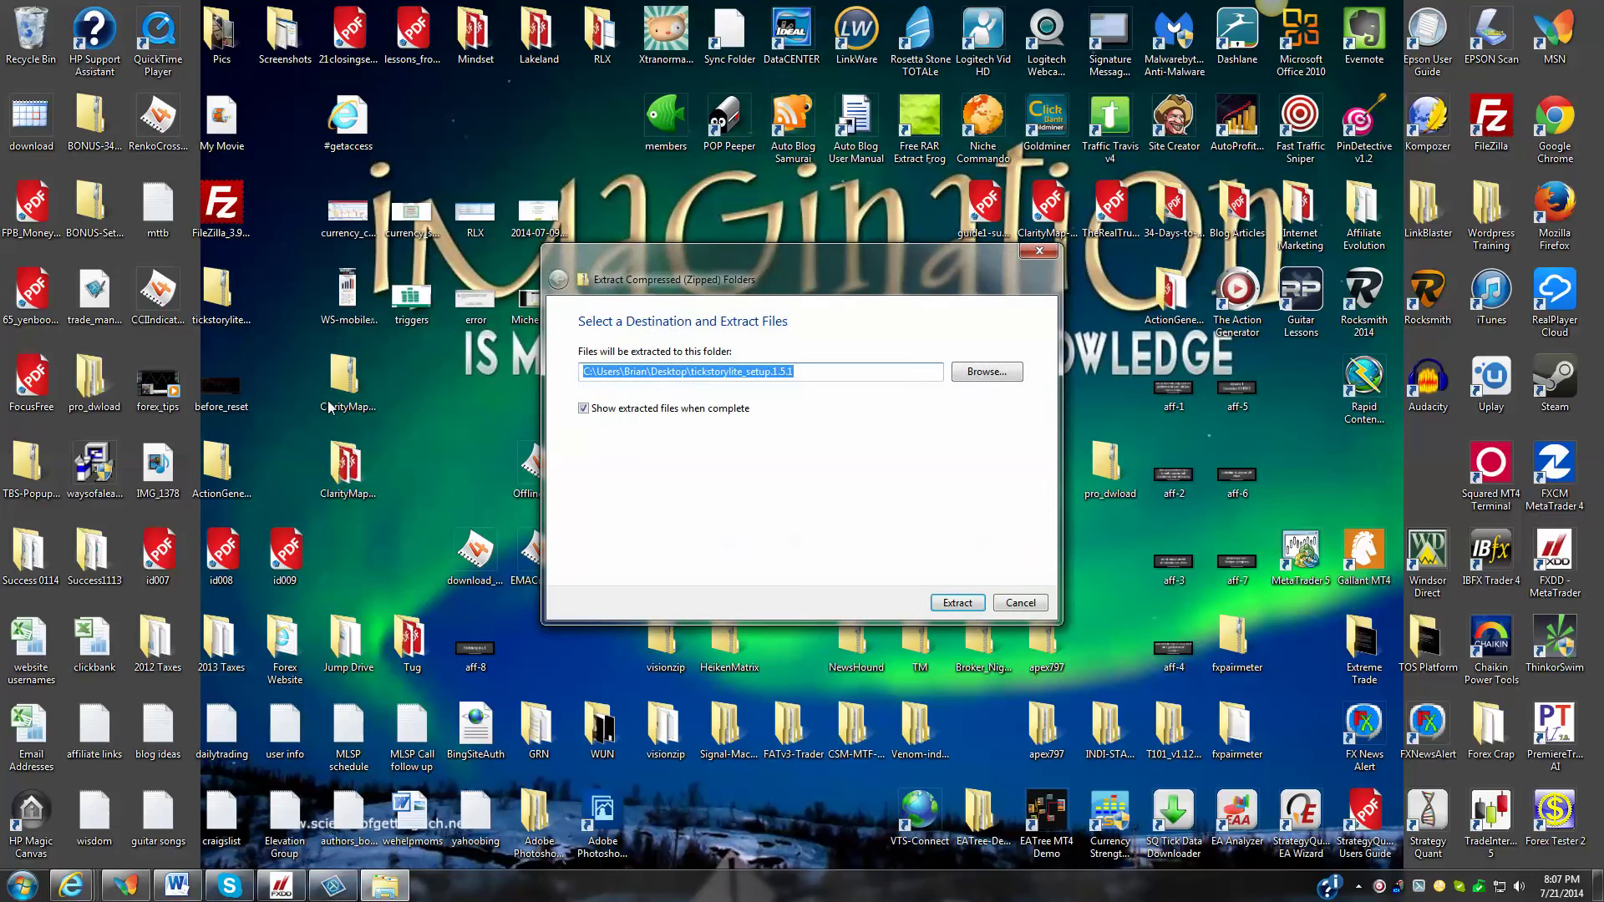
{"action": "left_click", "coordinate": [954, 603]}
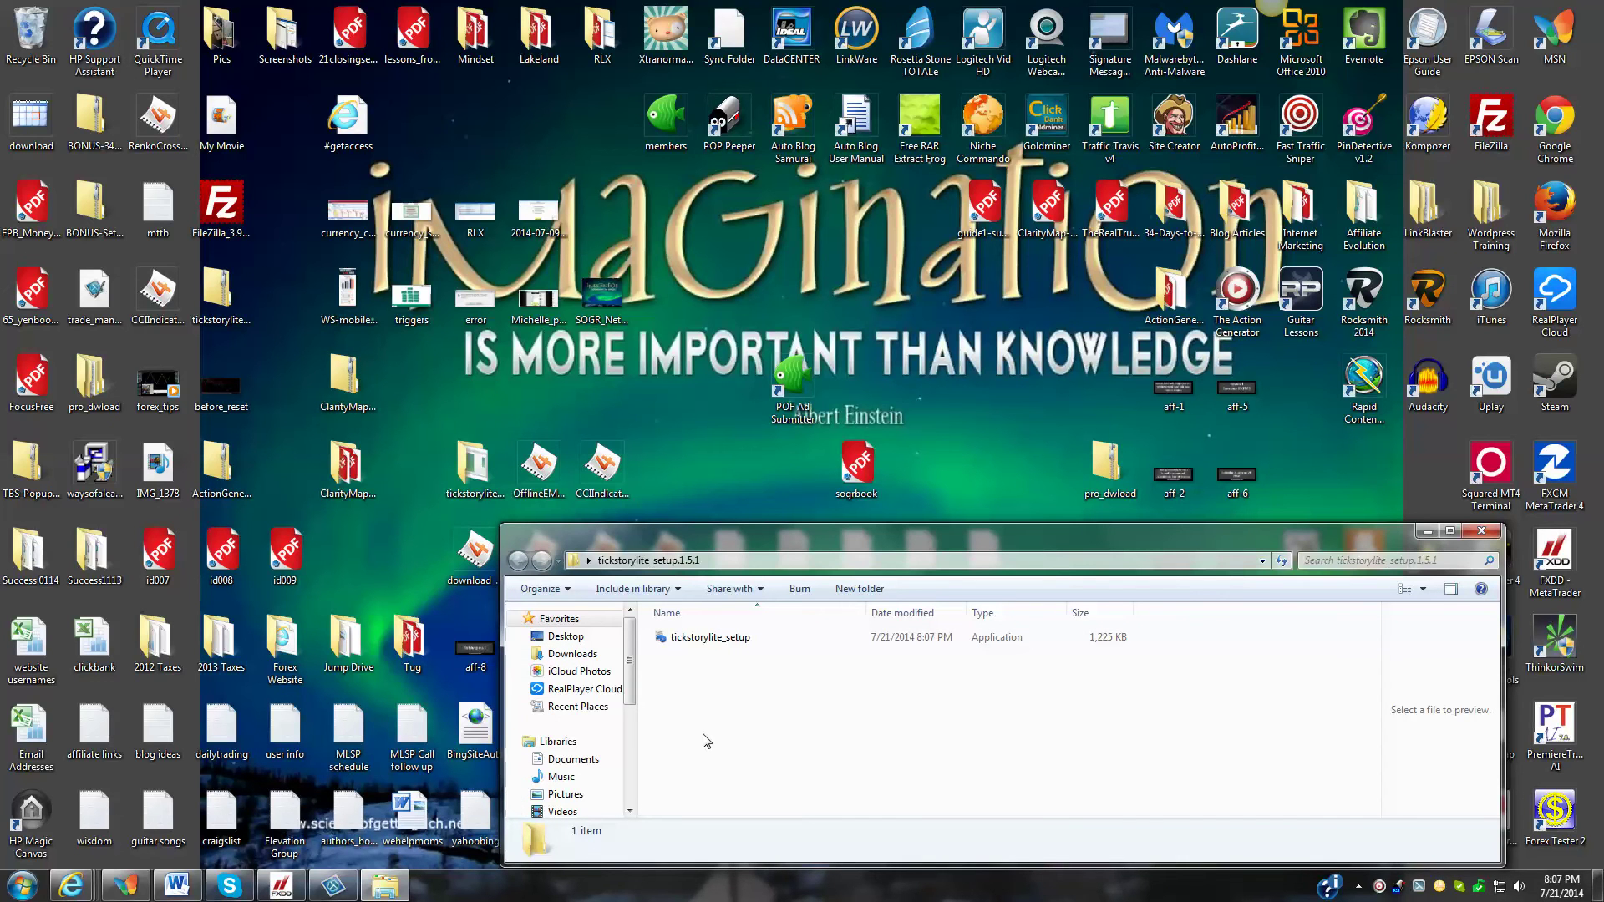
{"action": "double_click", "coordinate": [693, 639]}
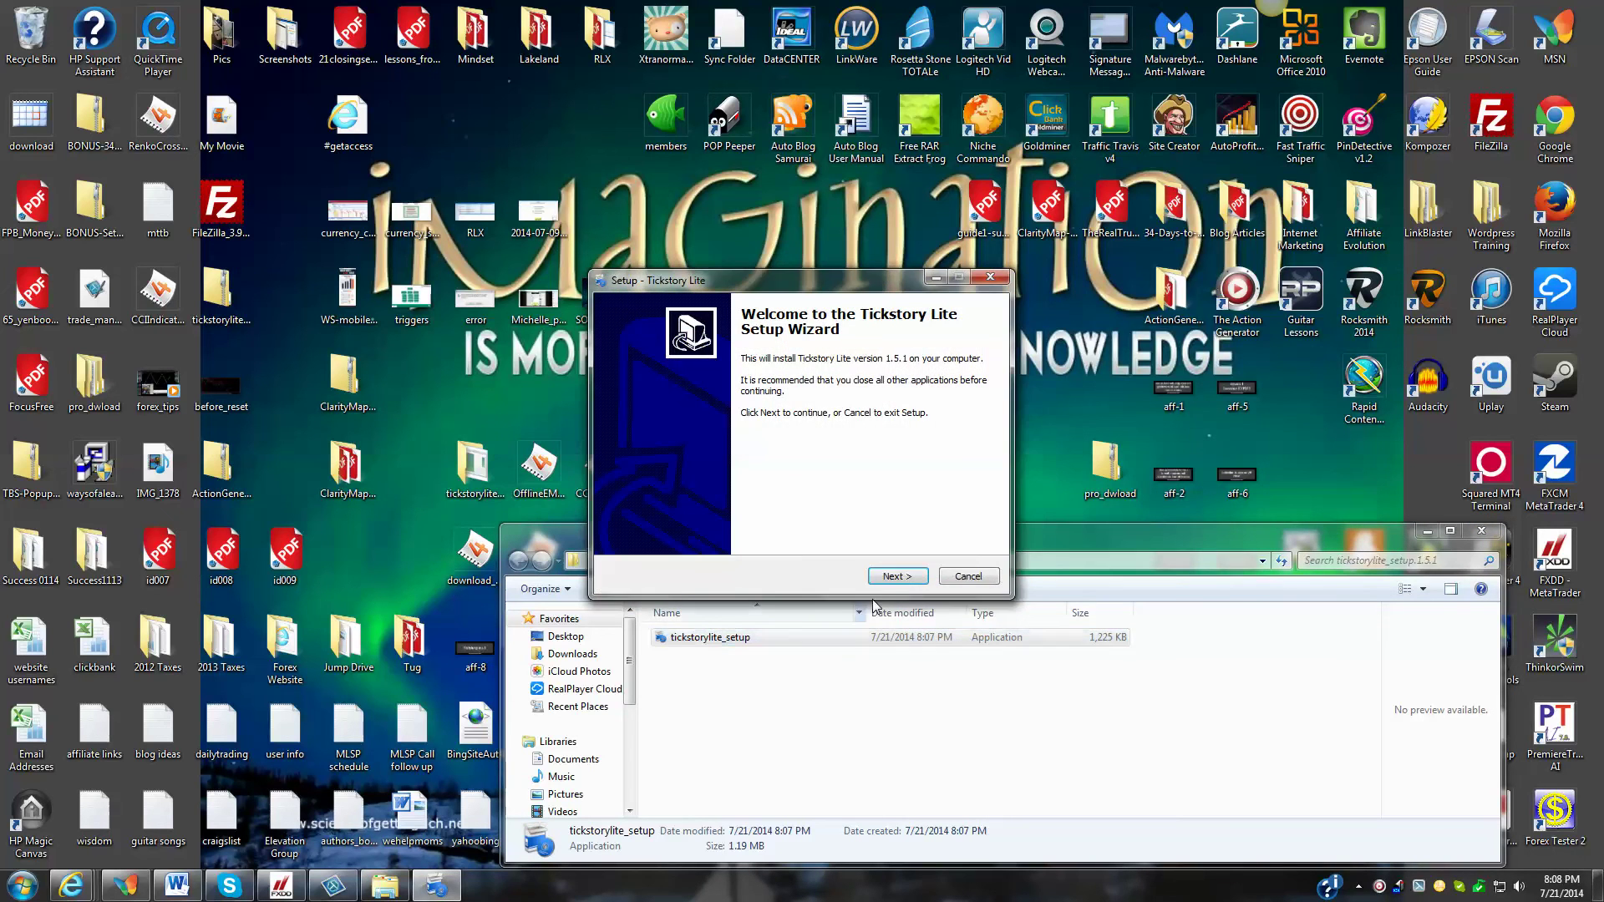
Install Tickstory Lite to the default folder with a desktop icon, then finish the wizard.
{"action": "left_click", "coordinate": [892, 582]}
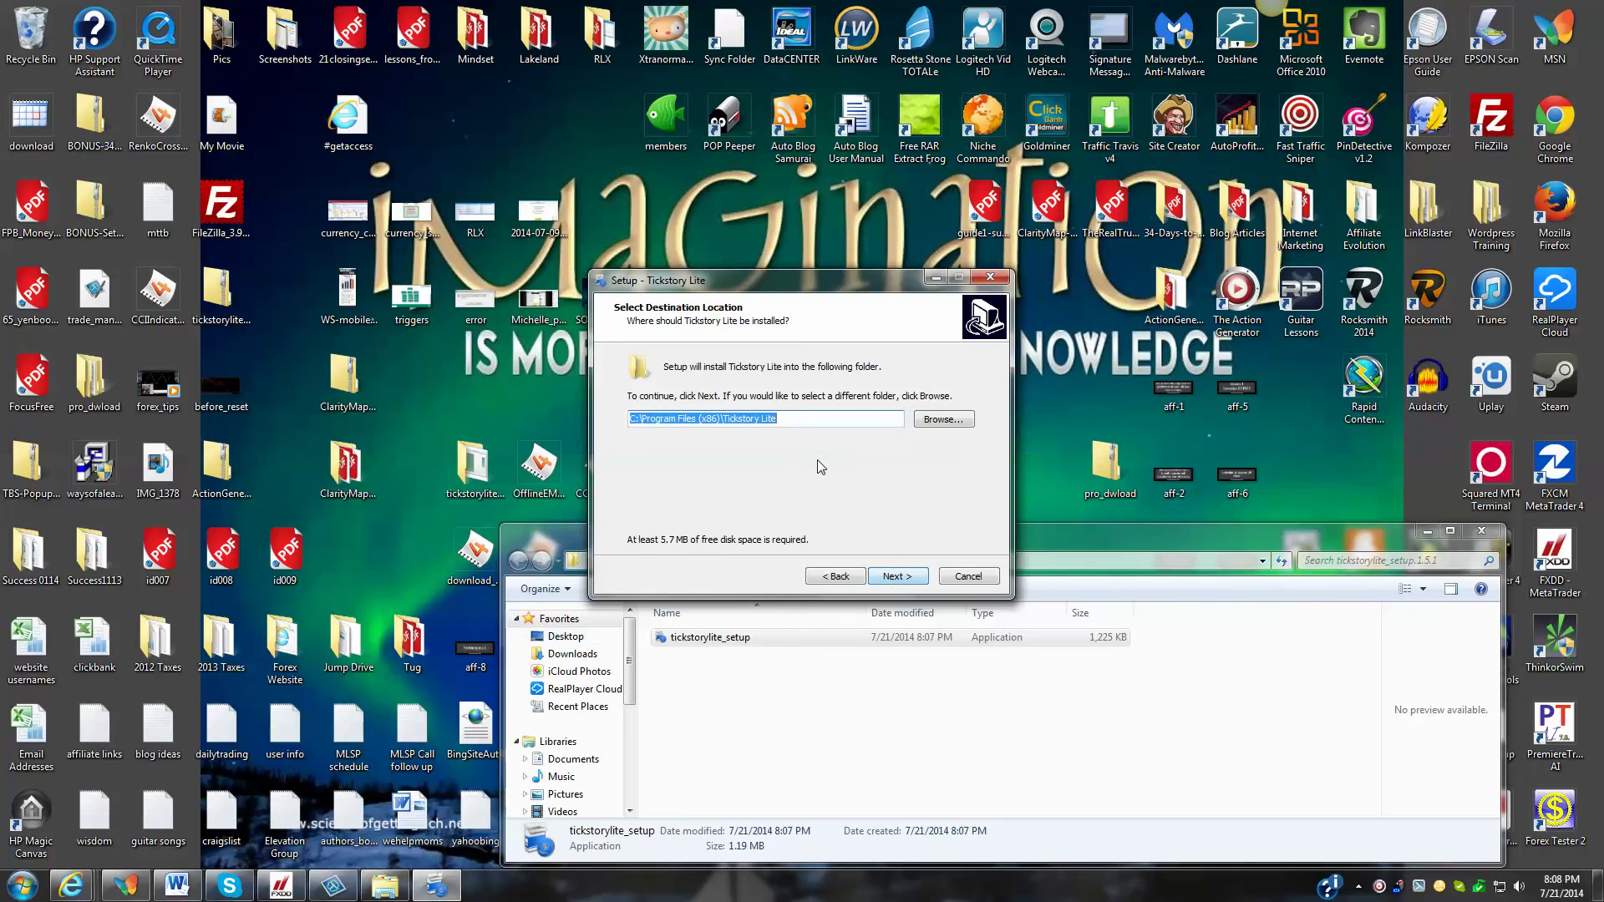
{"action": "left_click", "coordinate": [892, 575]}
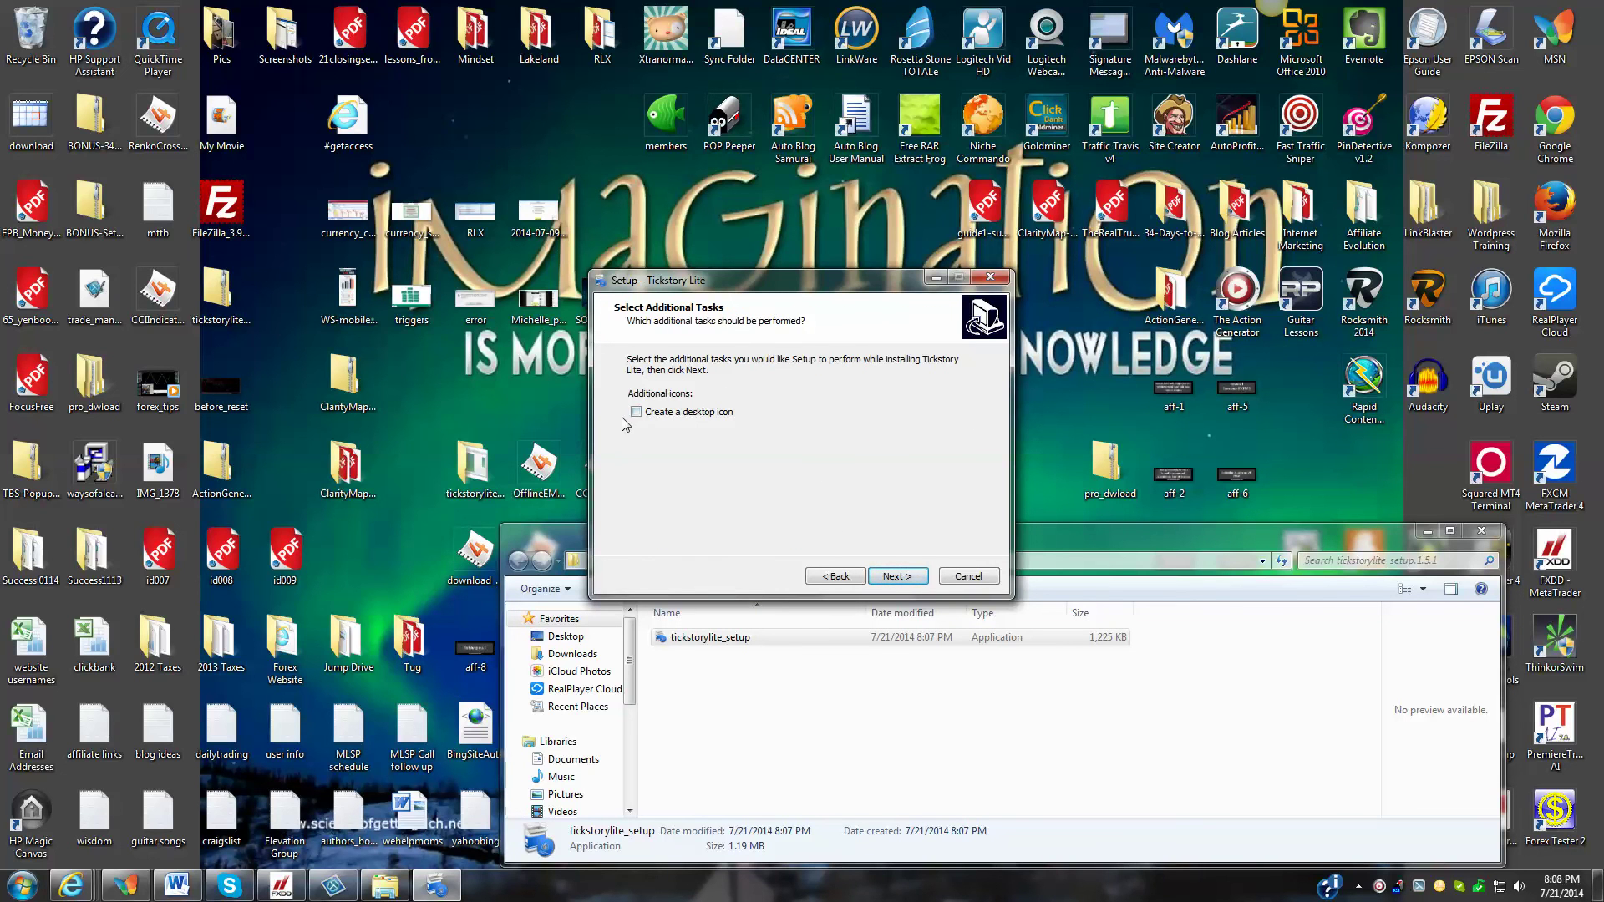
{"action": "left_click", "coordinate": [636, 412]}
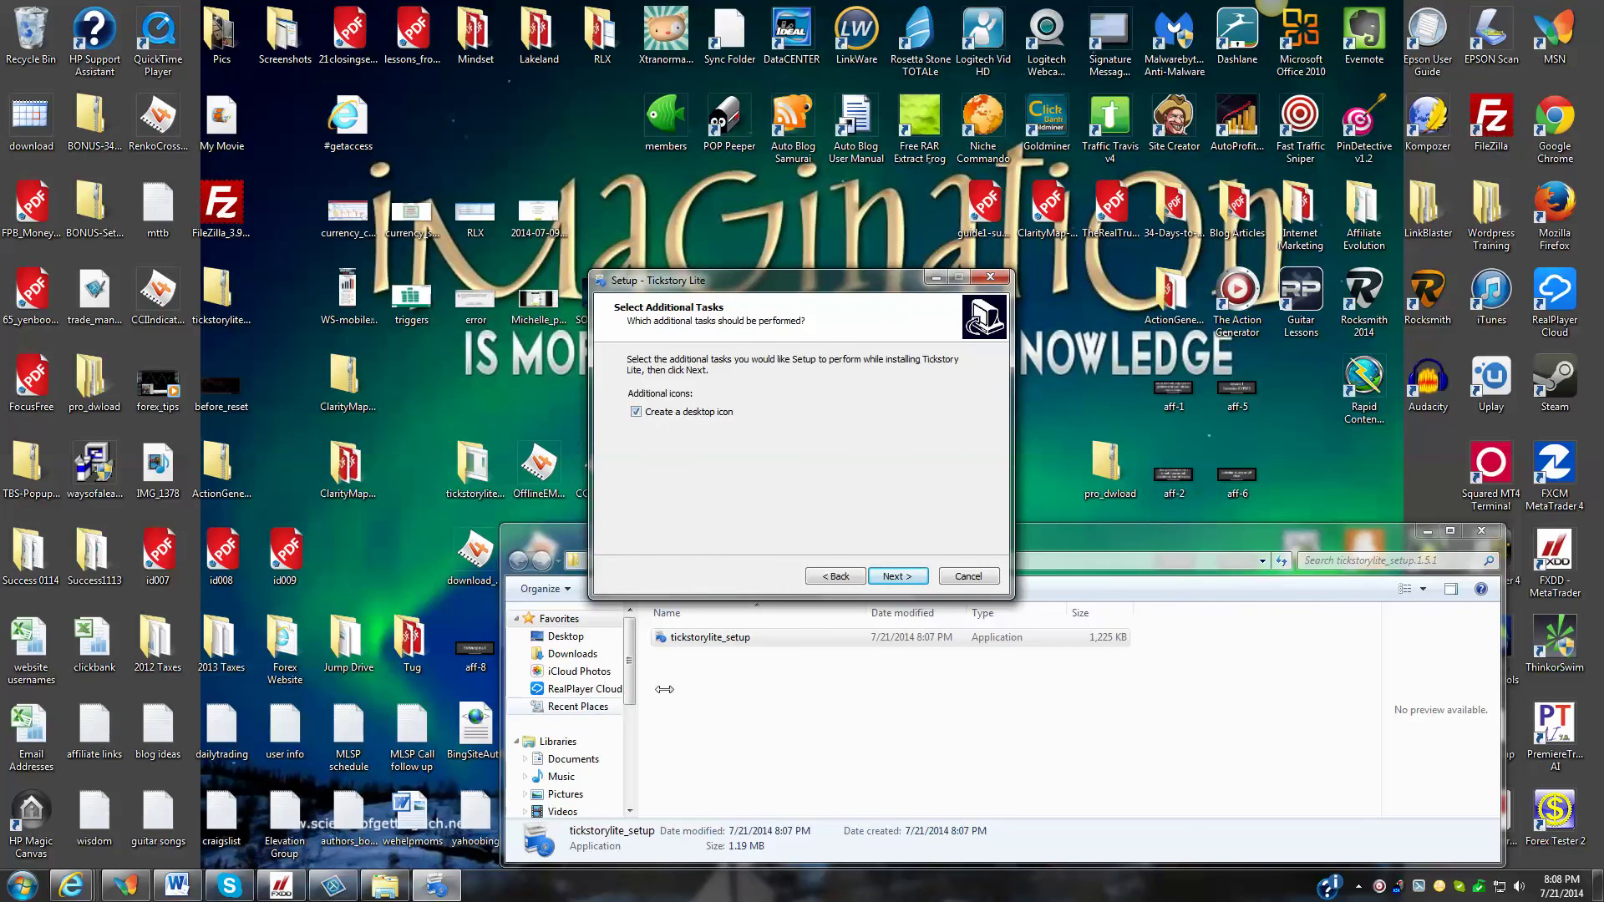
{"action": "left_click", "coordinate": [906, 582]}
{"action": "left_click", "coordinate": [905, 582]}
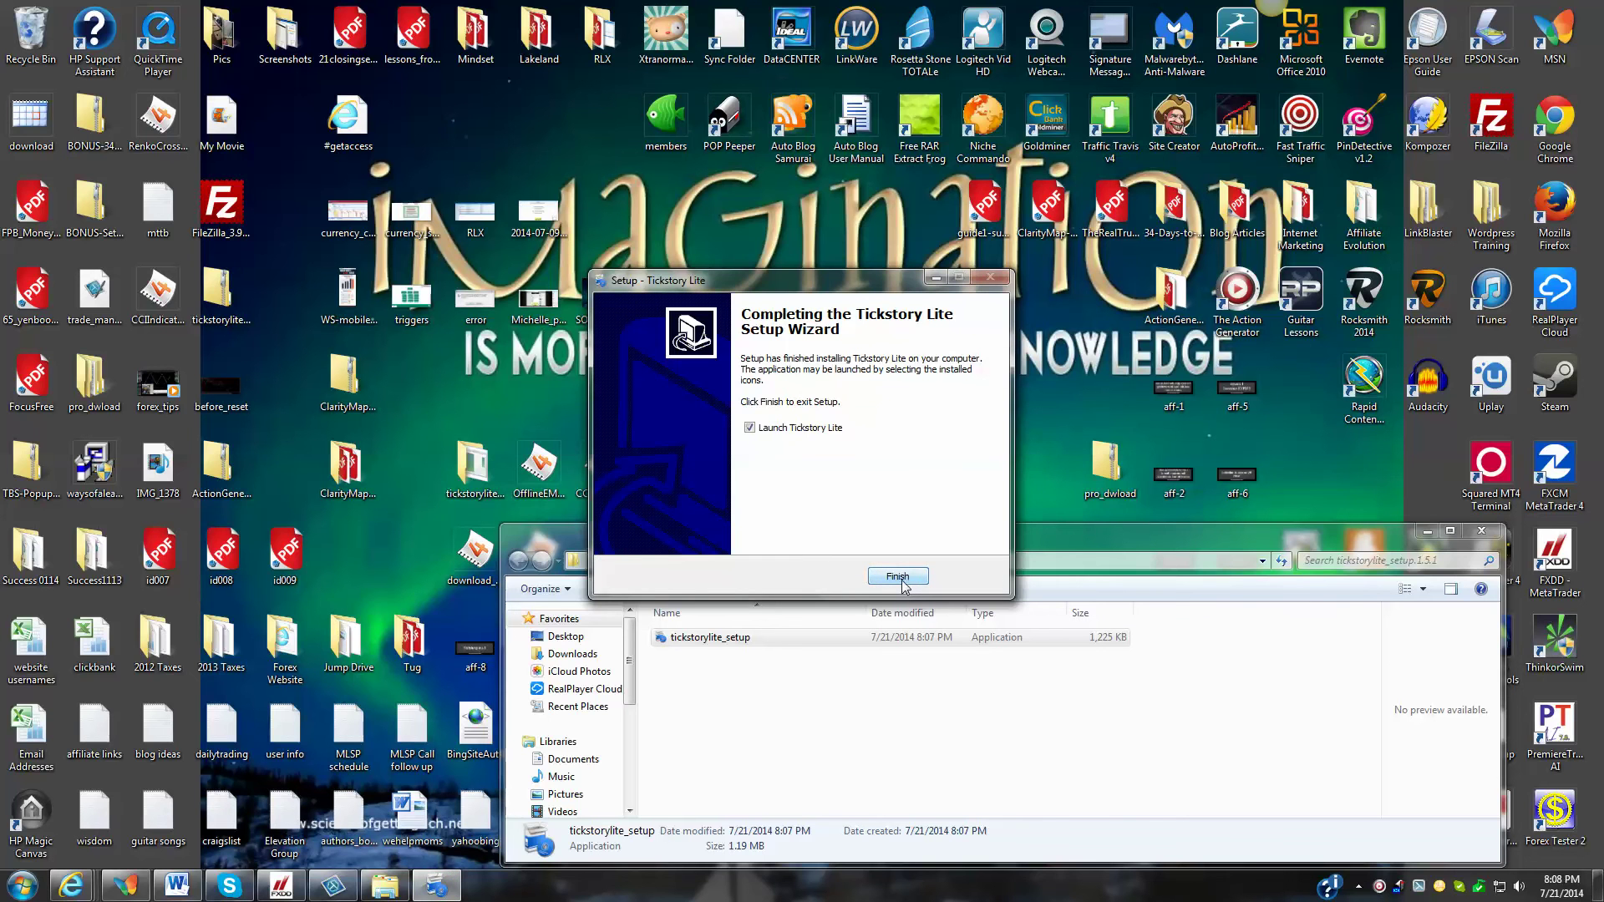
{"action": "left_click", "coordinate": [905, 580]}
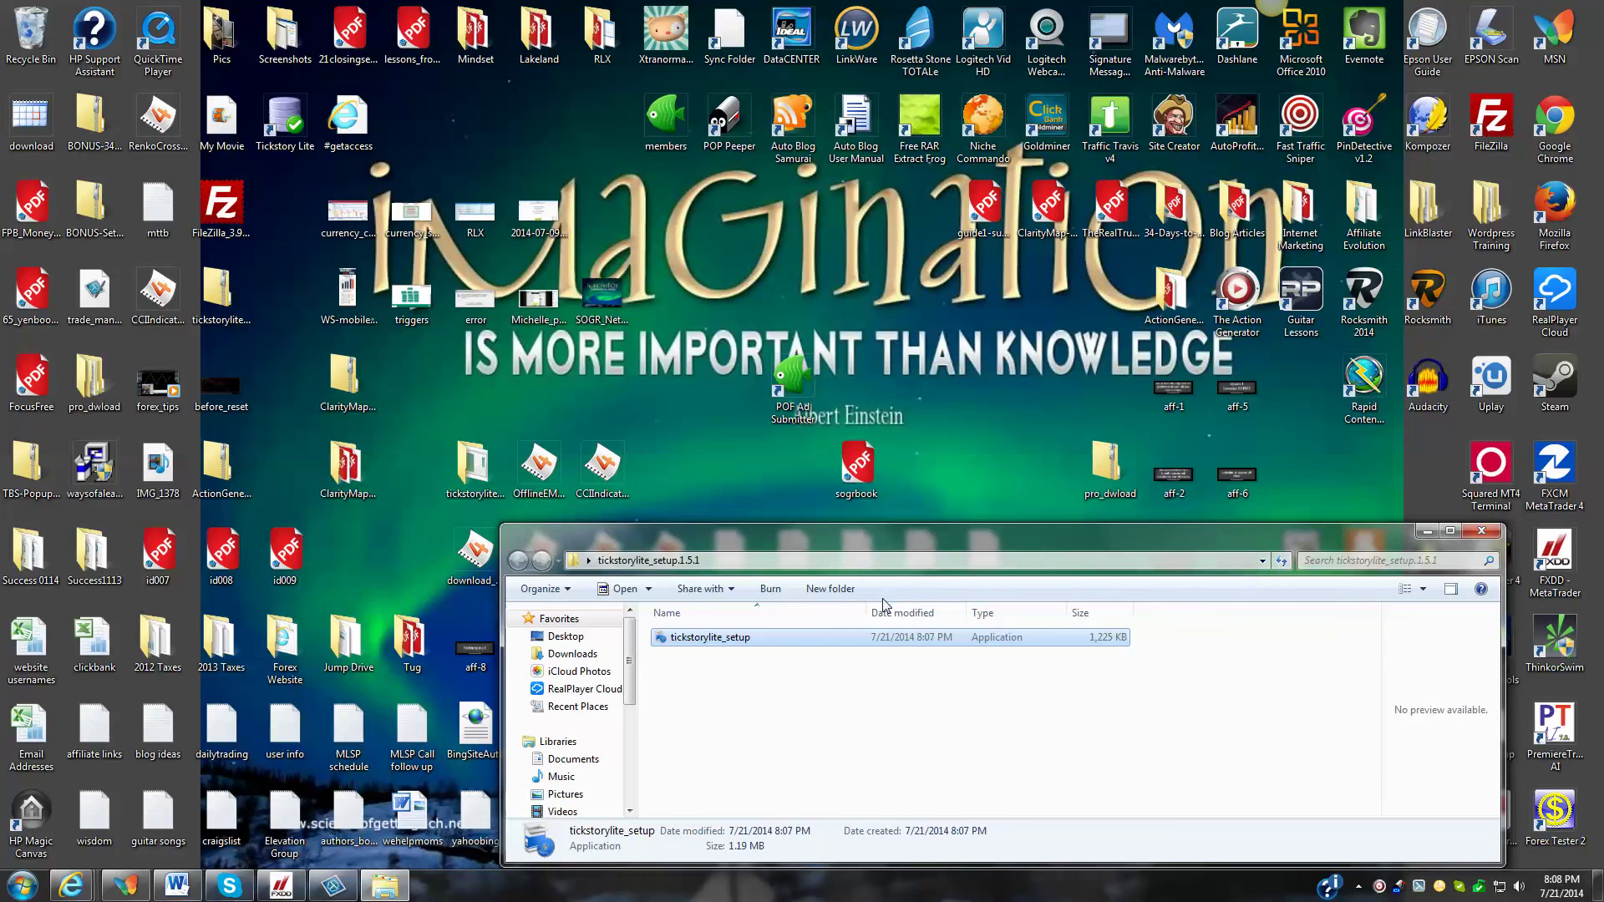
Minimize the extracted folder window and launch Tickstory Lite from its desktop shortcut.
{"action": "left_click", "coordinate": [1428, 530]}
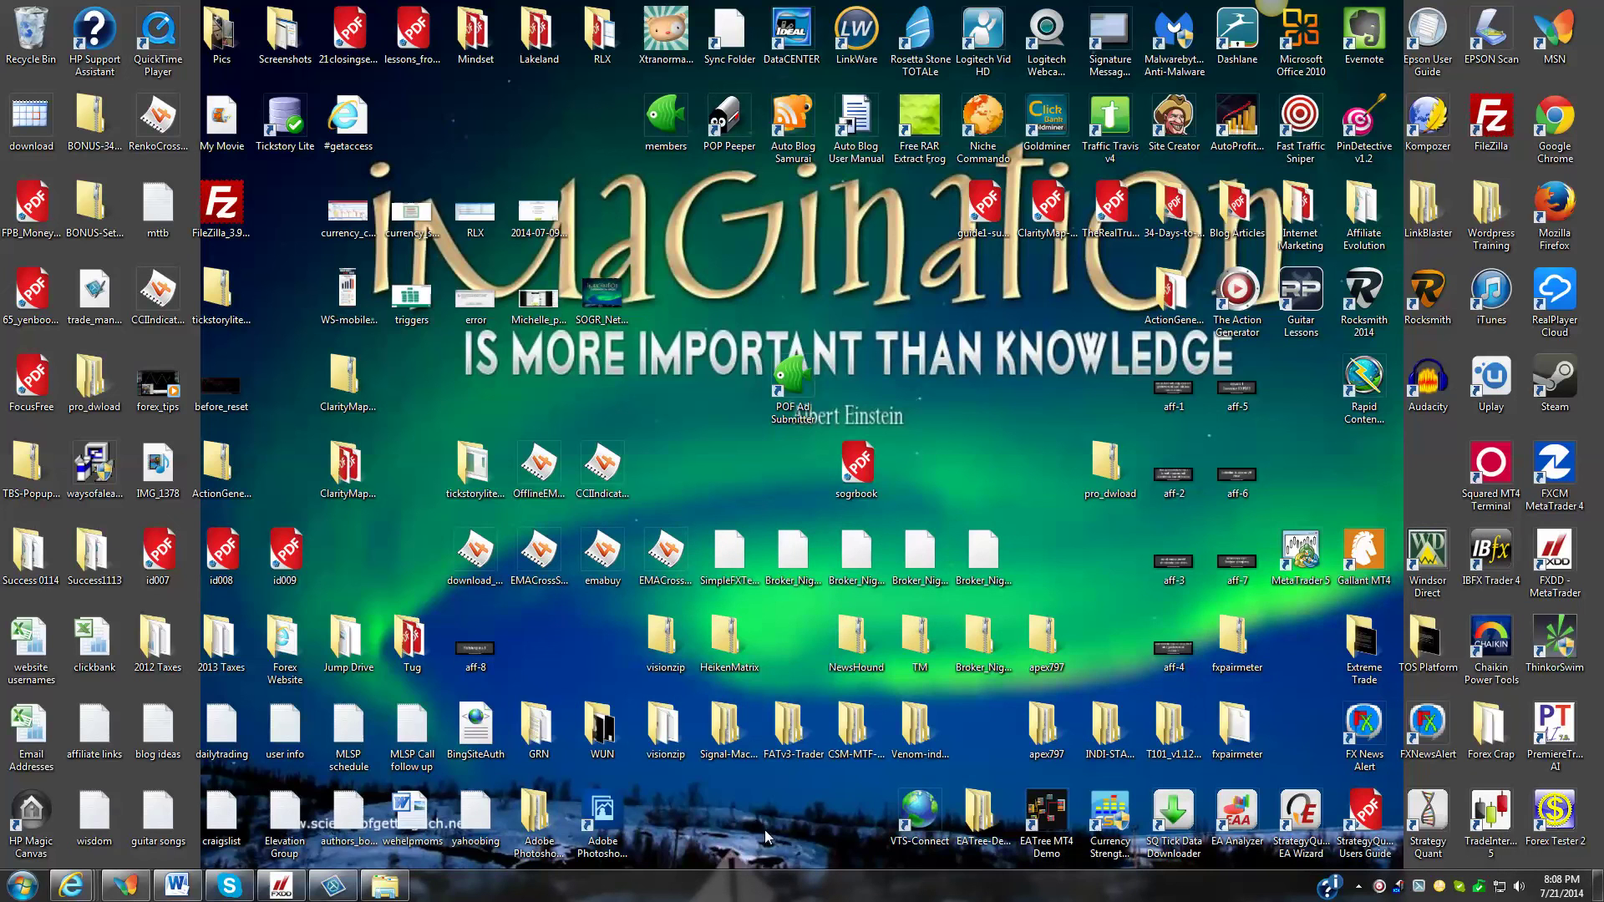
{"action": "double_click", "coordinate": [302, 144]}
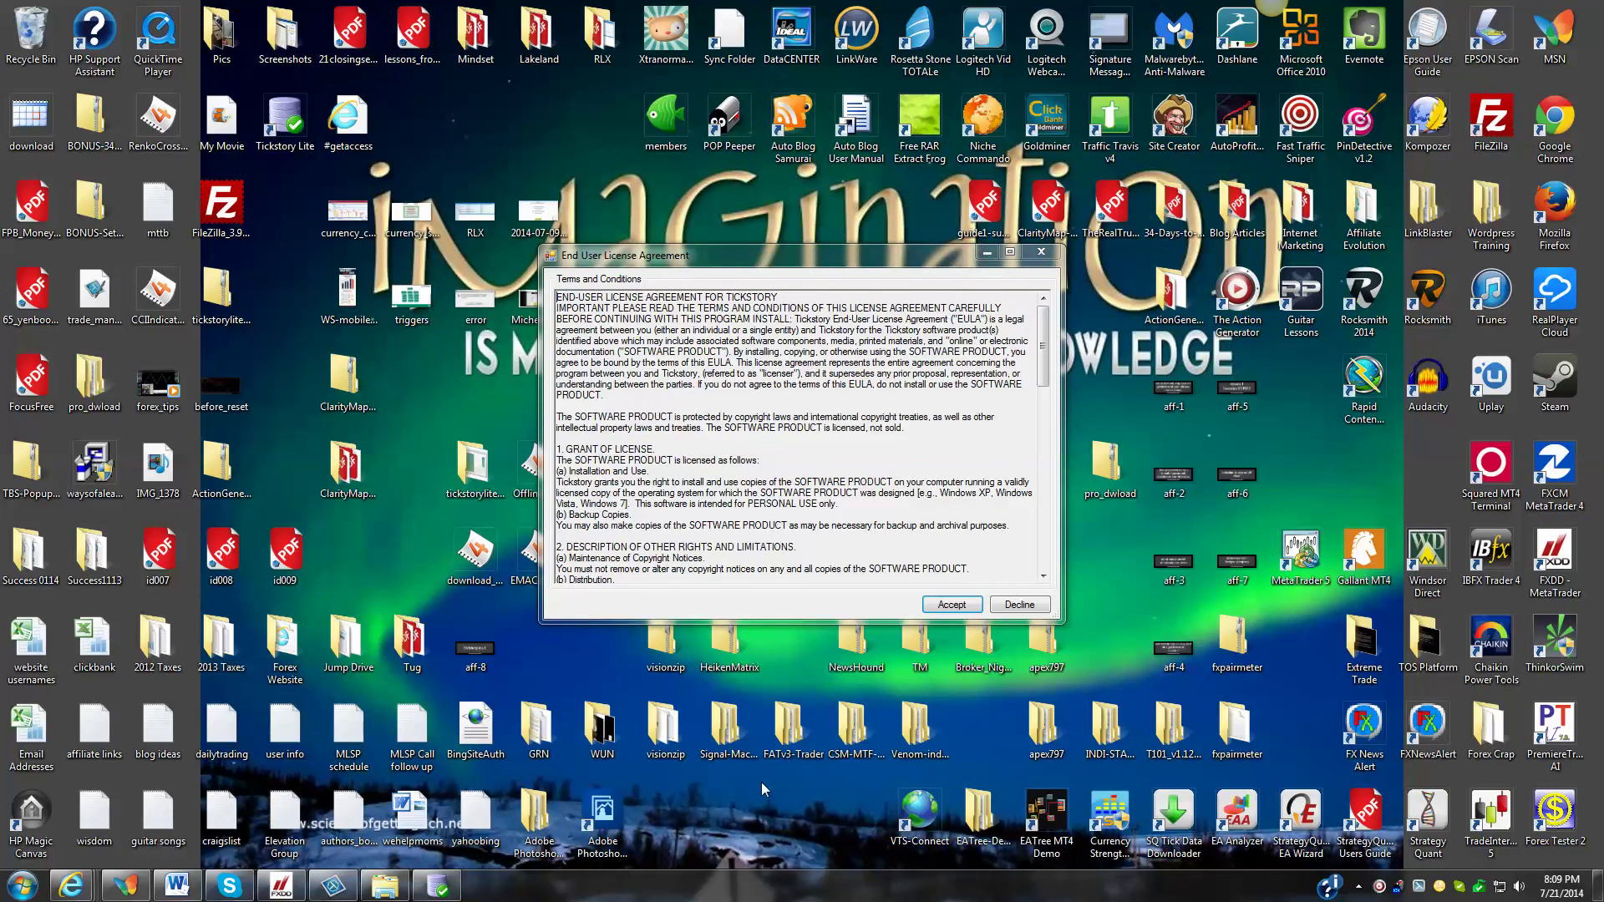
Accept the Tickstory Lite licence agreement and maximize the main window showing the Dukascopy Forex symbols.
{"action": "left_click", "coordinate": [951, 604]}
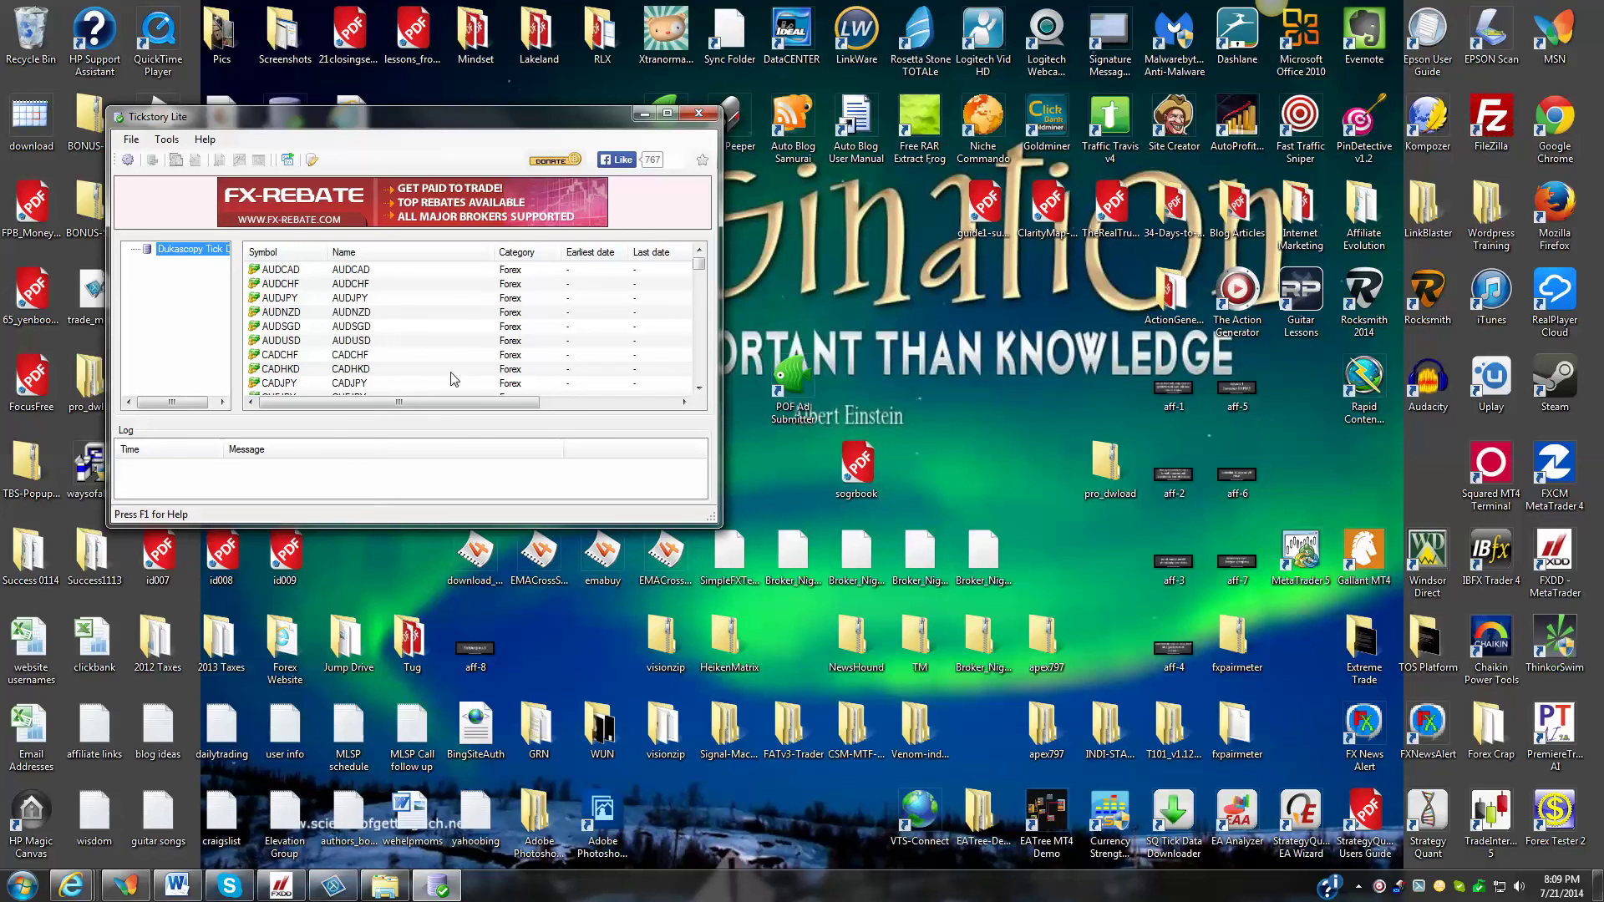
{"action": "left_click", "coordinate": [668, 113]}
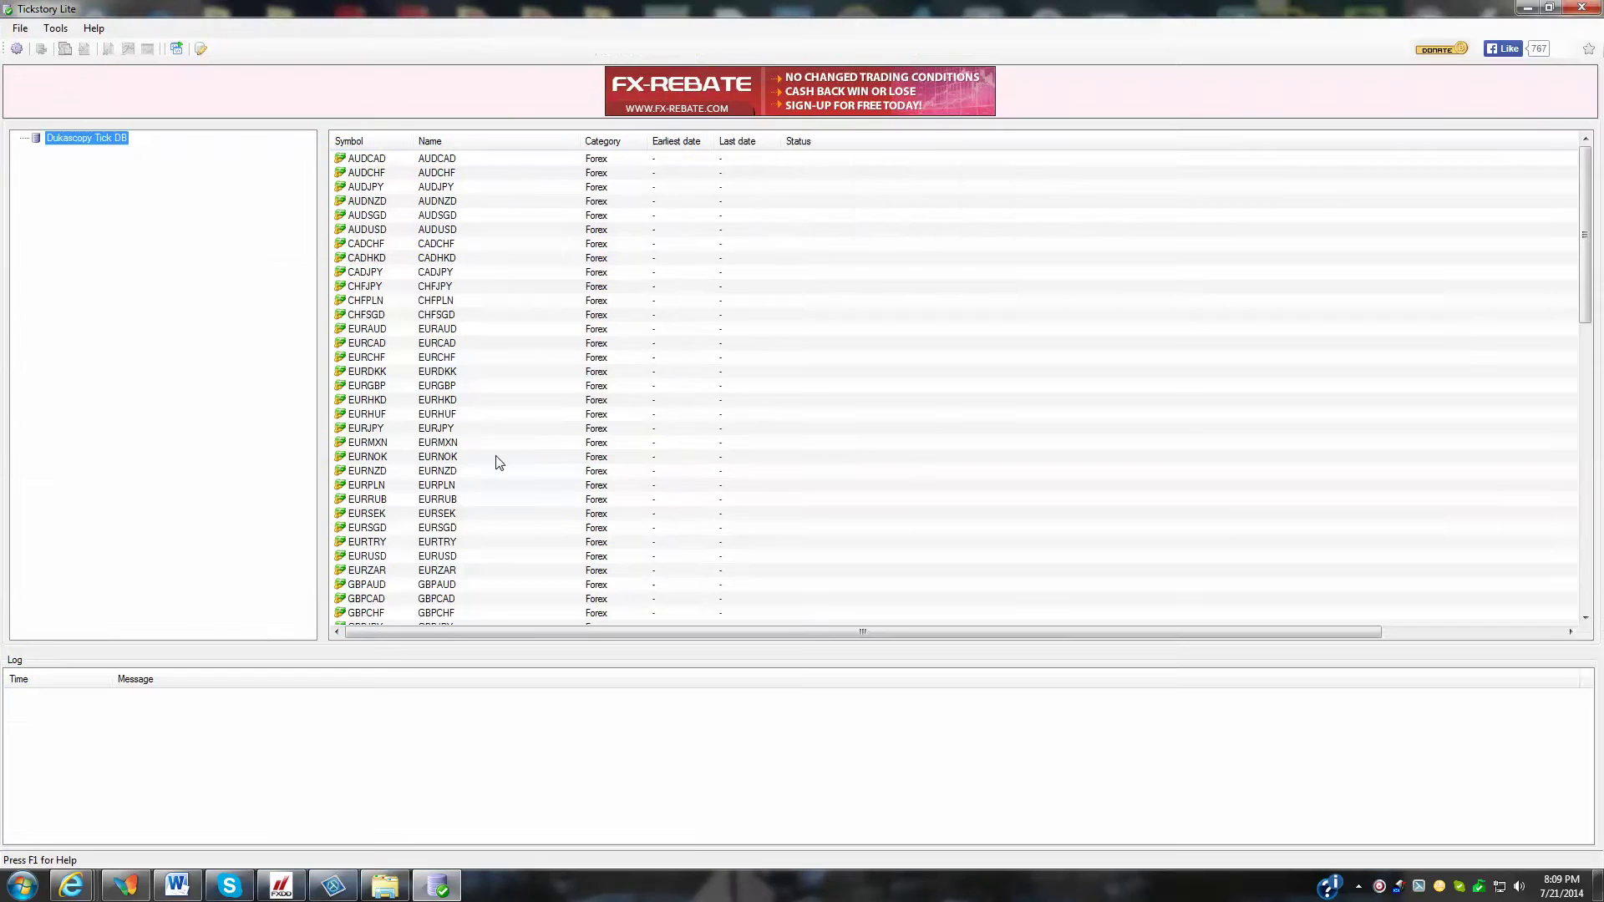